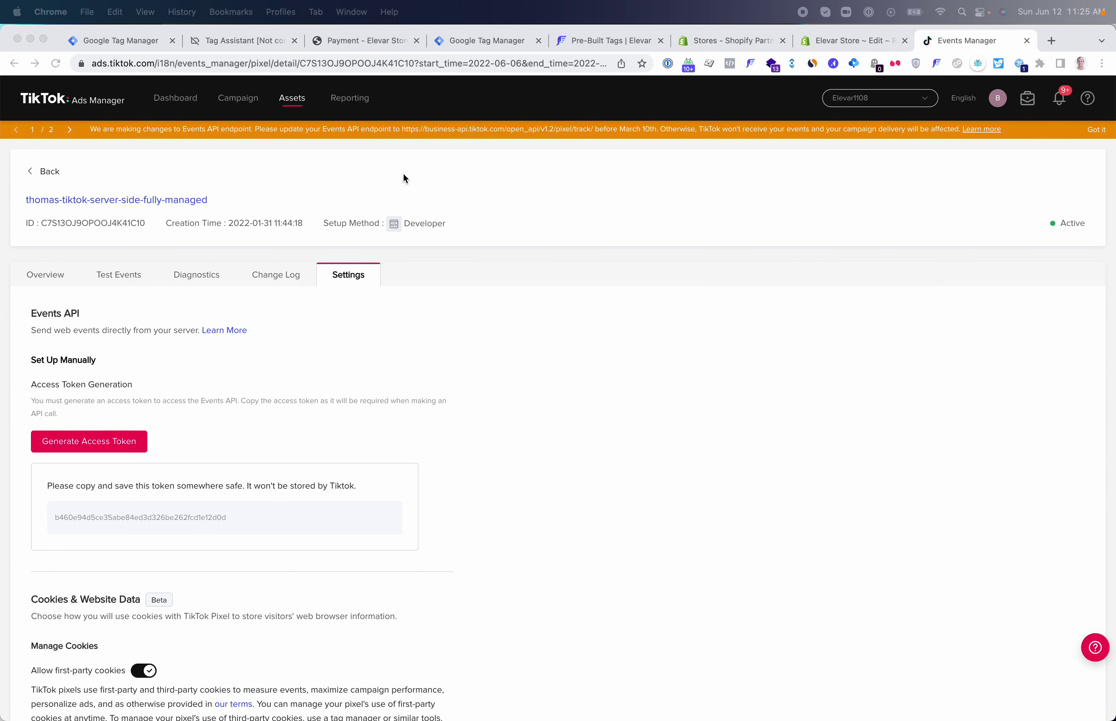
Step: Step through the Data Layer's events, GTM details and store install, ending on Consent Mode set to No
click(583, 41)
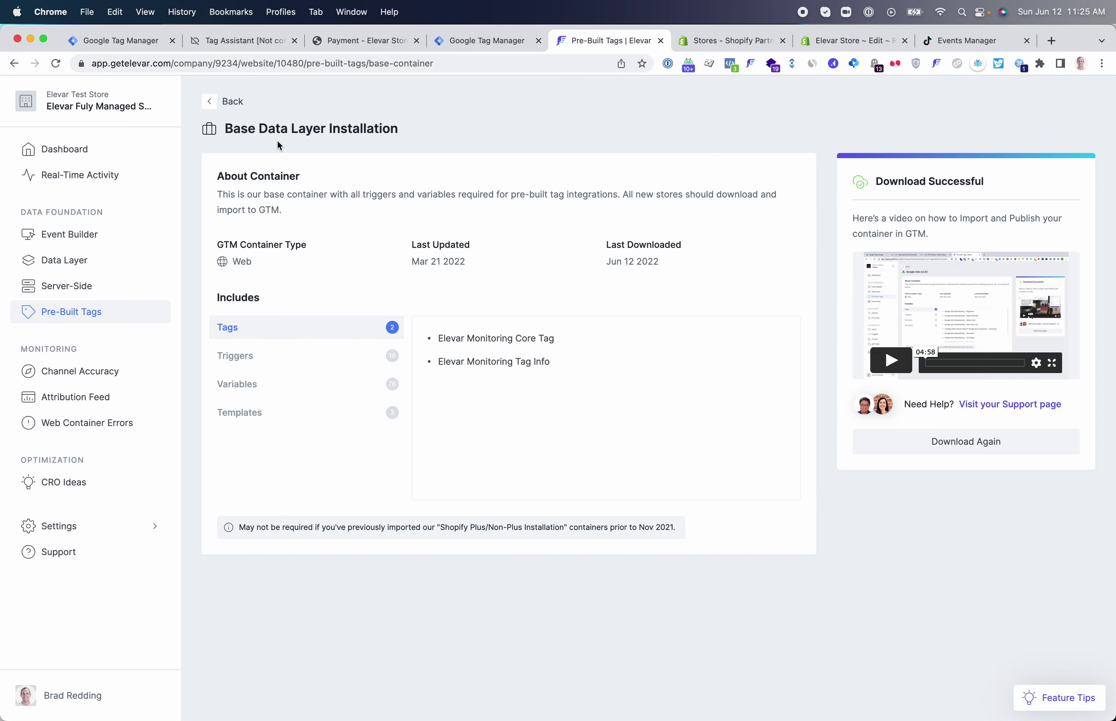
click(74, 260)
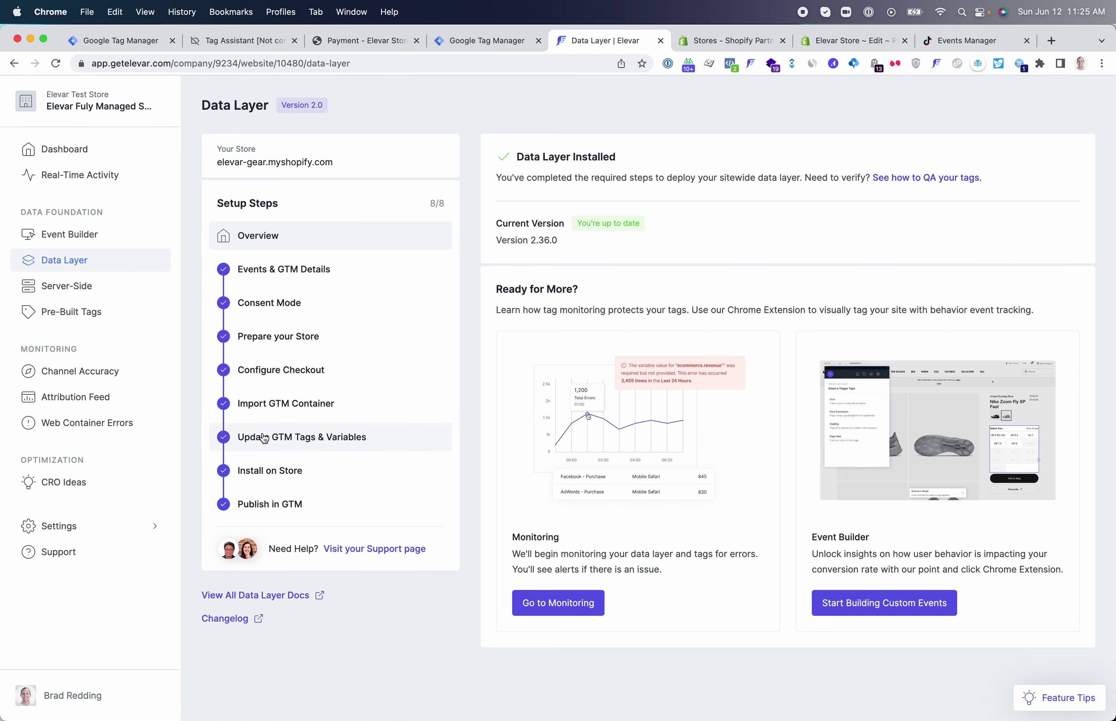
click(287, 271)
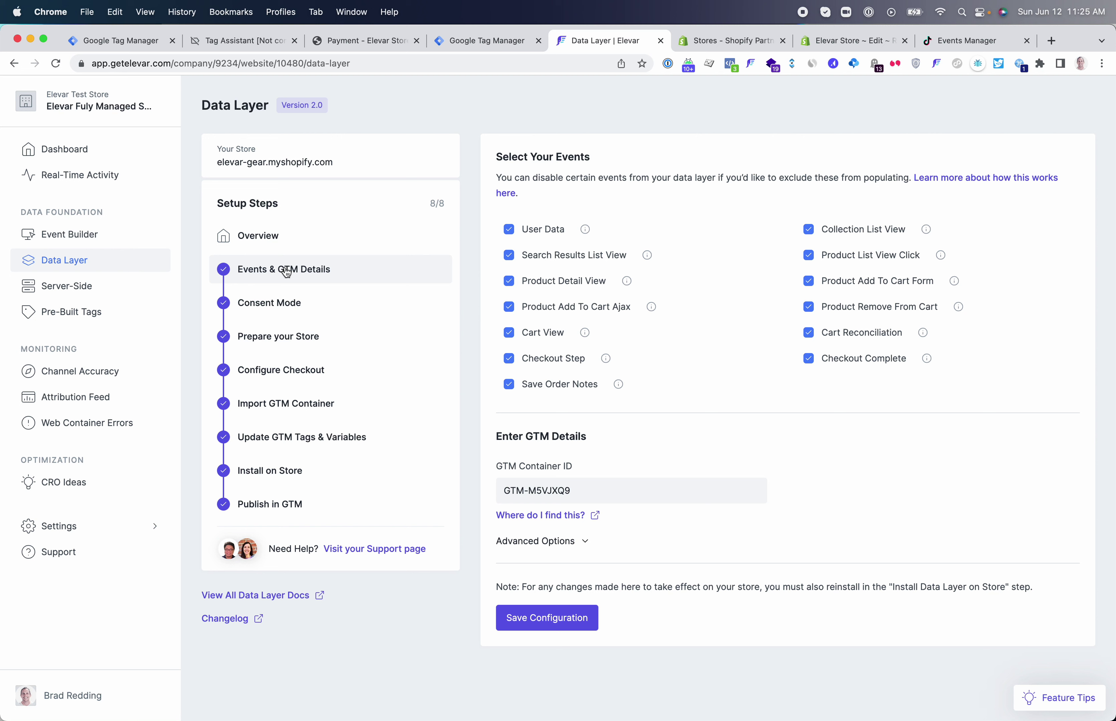
click(272, 469)
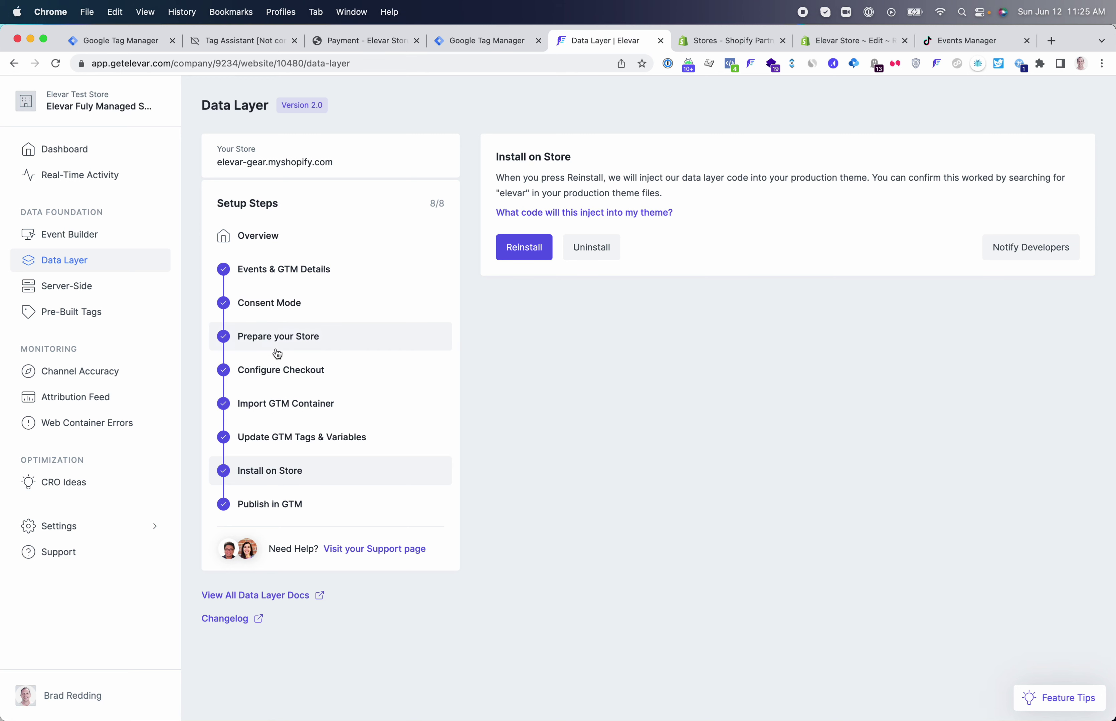
click(276, 315)
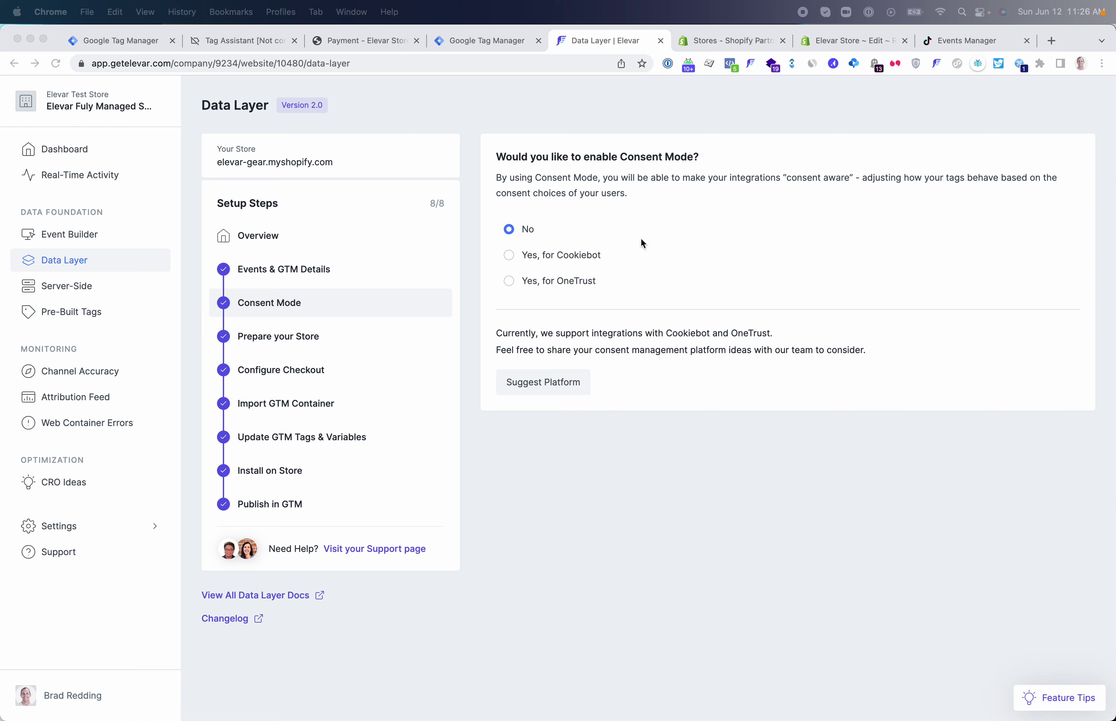
Step: Show the Pre-Built Tags library with Base Data Layer Installation, Facebook Pixel & CAPI and GA4
click(71, 313)
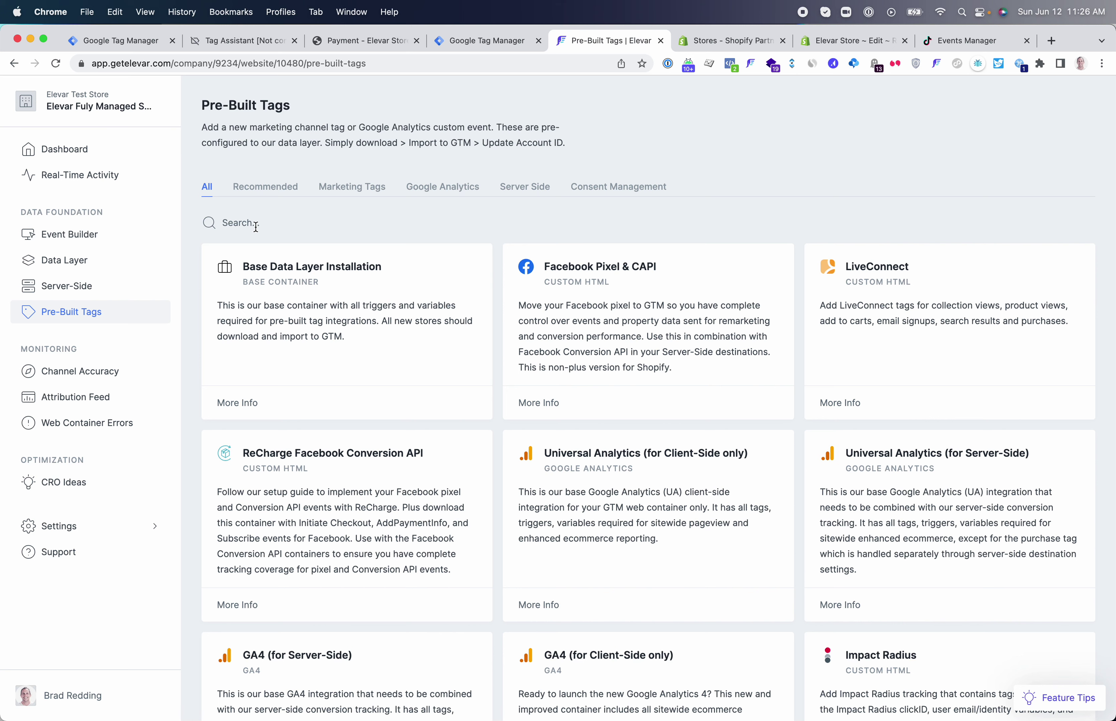
Step: Bring up the Server-Side page and scroll to the live TikTok destination card
click(99, 292)
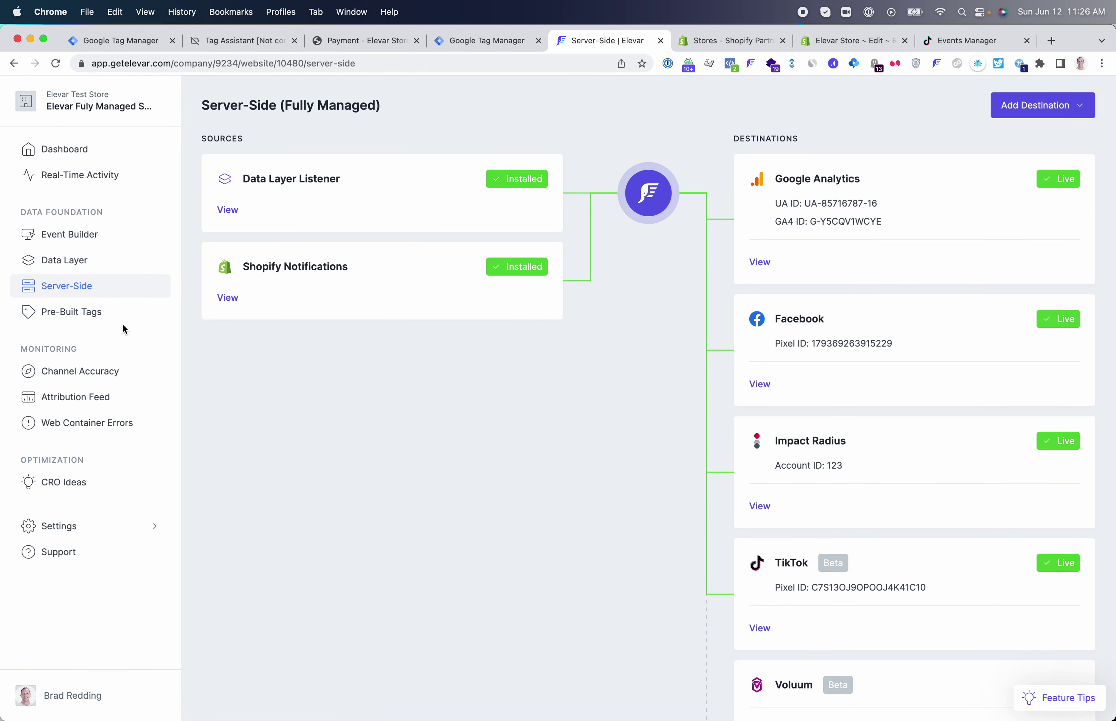
click(109, 319)
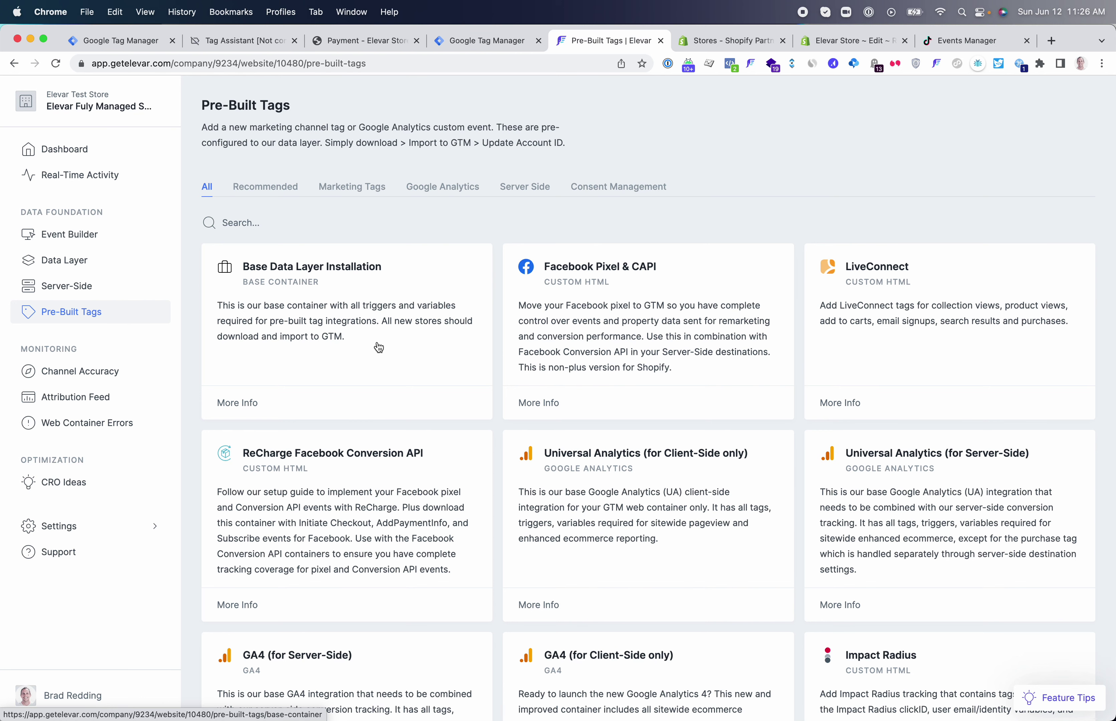
click(71, 286)
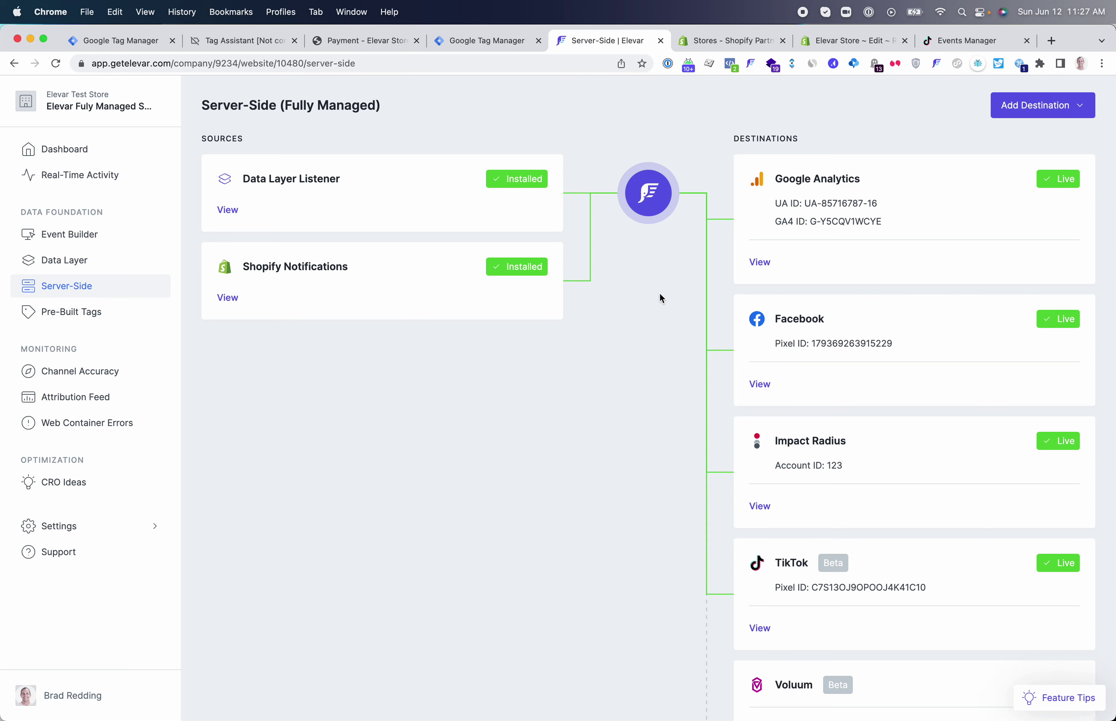
scroll(826, 387, down, 3)
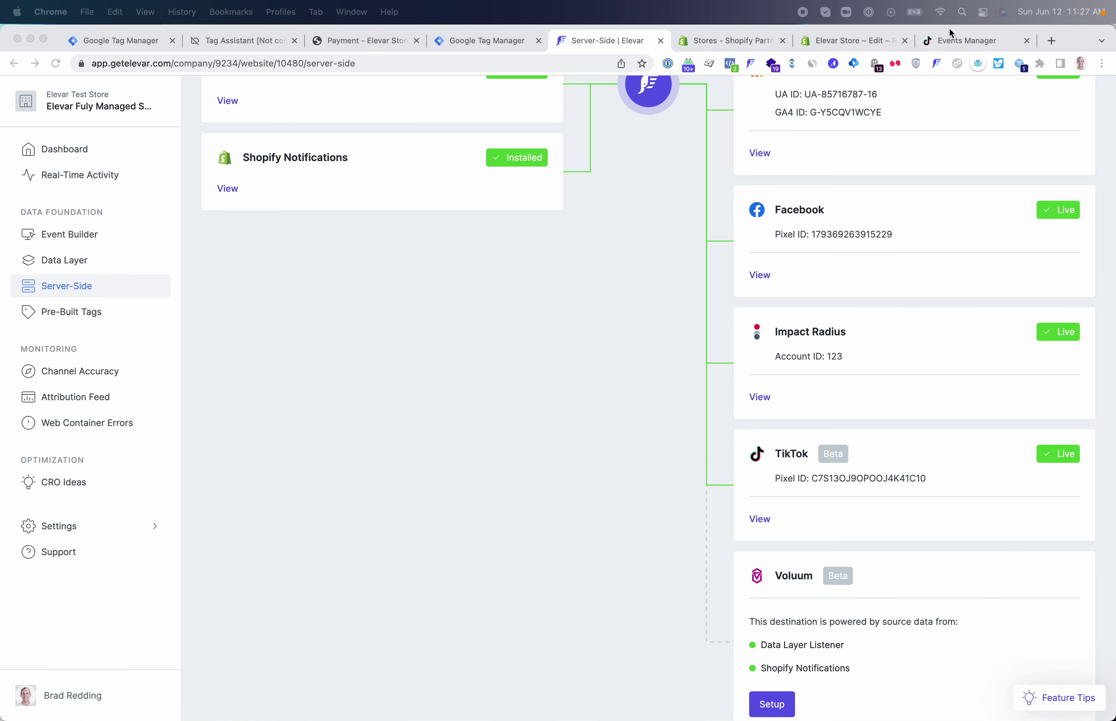
Step: Select just the pixel ID value on the TikTok pixel details page and copy it
click(939, 41)
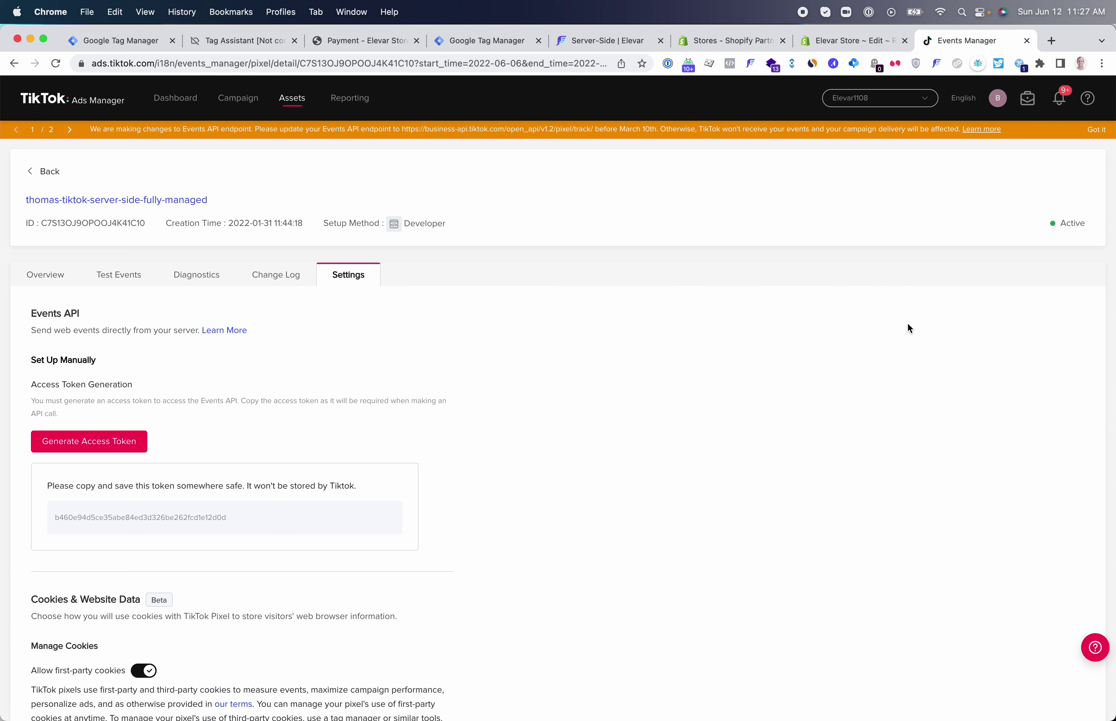
triple_click(85, 221)
click(84, 221)
drag(147, 225, 40, 227)
key(super+c)
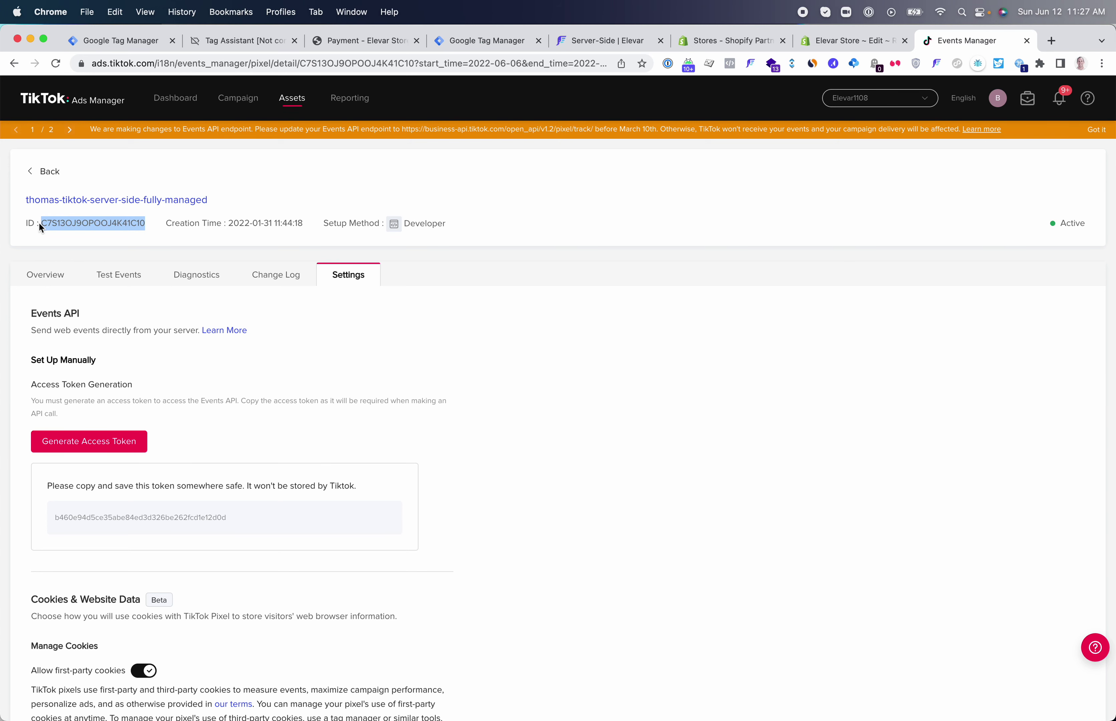
Step: Search pre-built tags for 'tik' and paste the pixel ID into the TikTok container's TikTok Pixel ID field
click(583, 41)
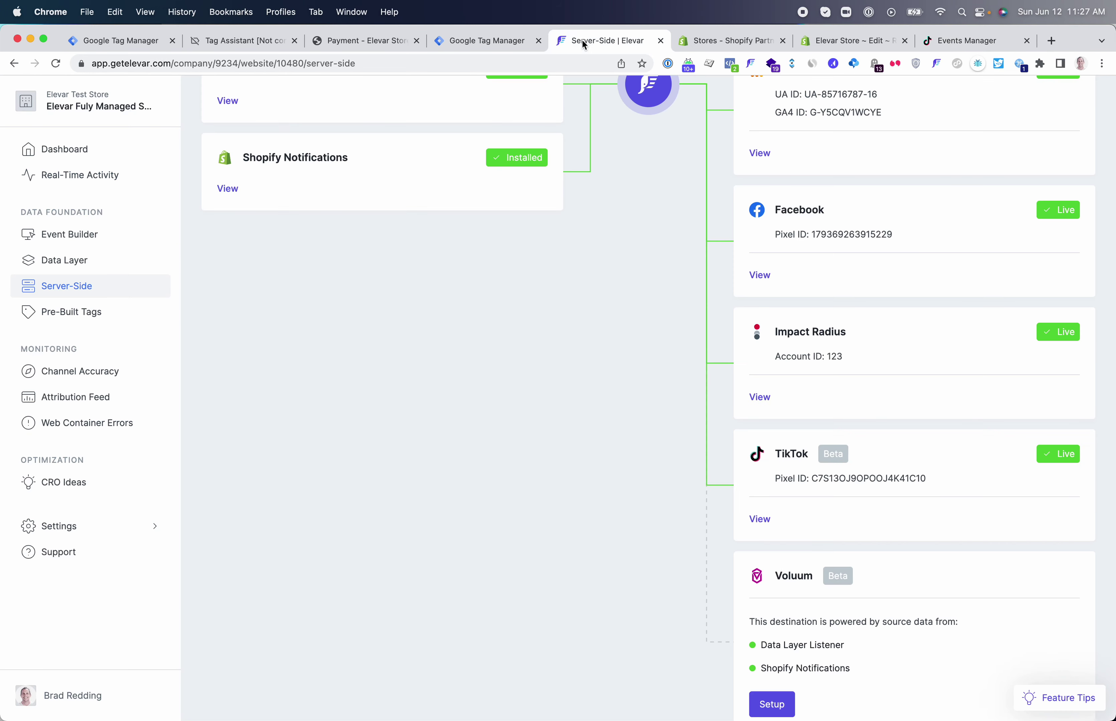
click(78, 312)
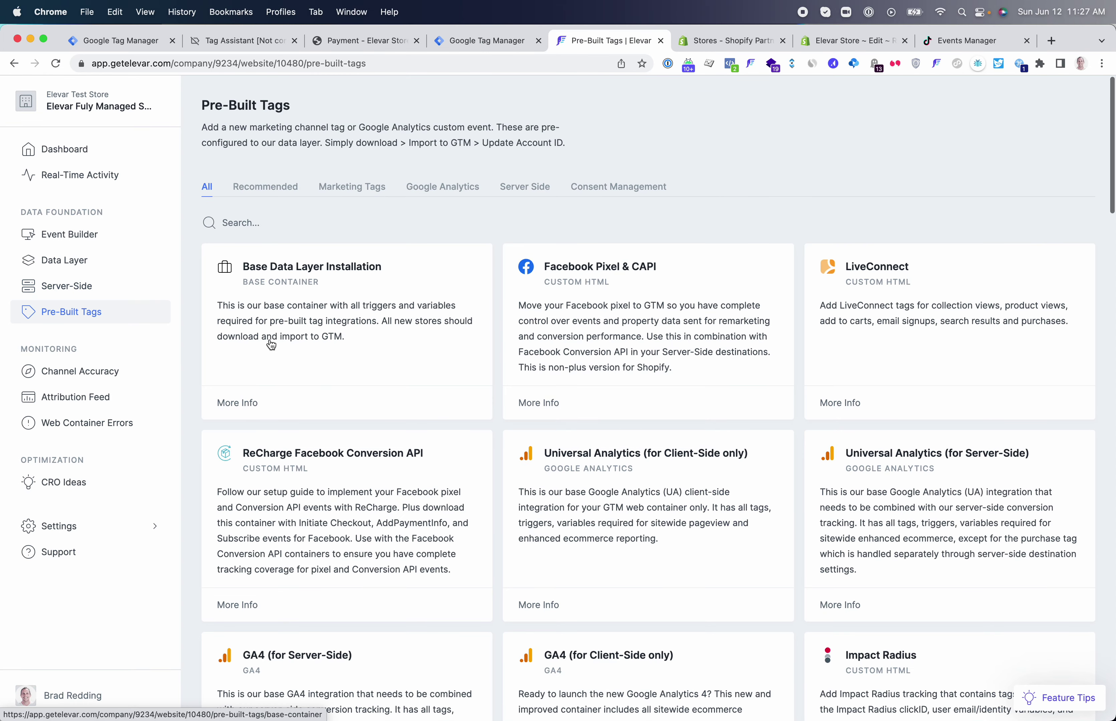
click(264, 223)
text(tikt)
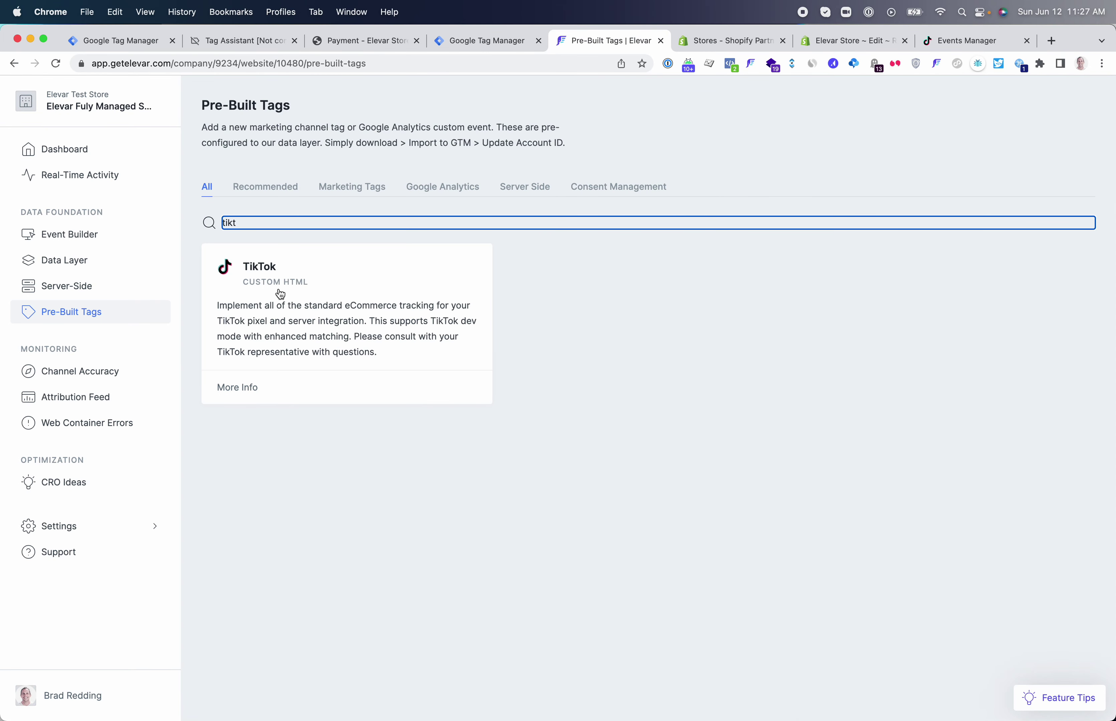
click(413, 259)
click(914, 300)
key(super+v)
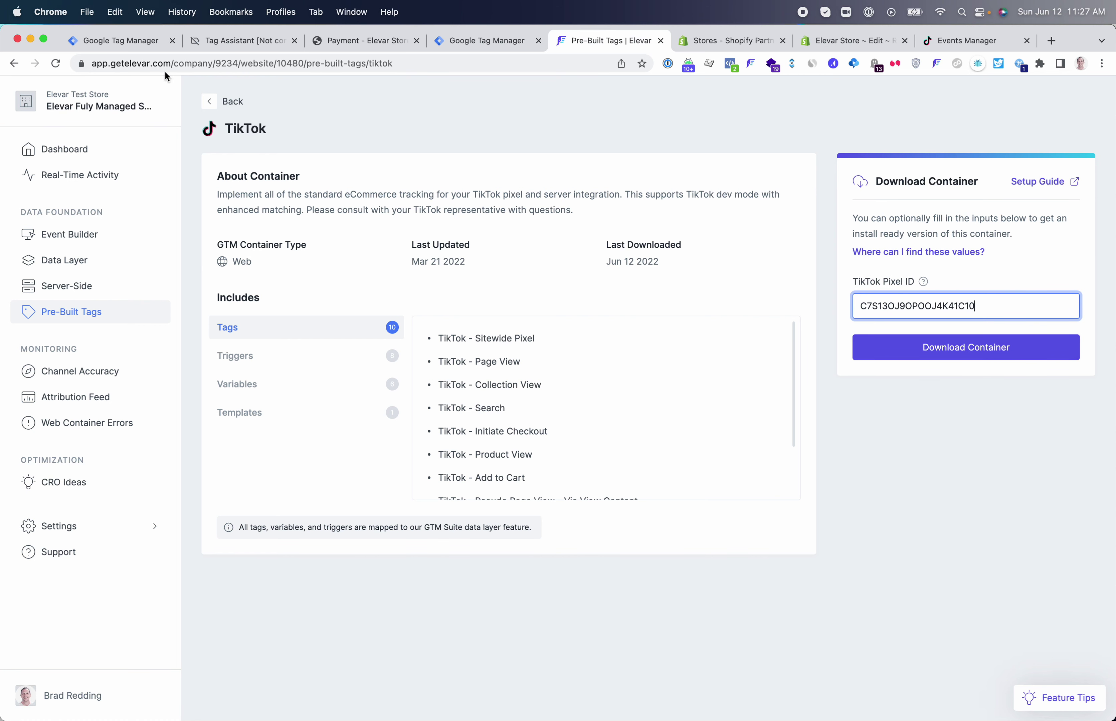
click(117, 47)
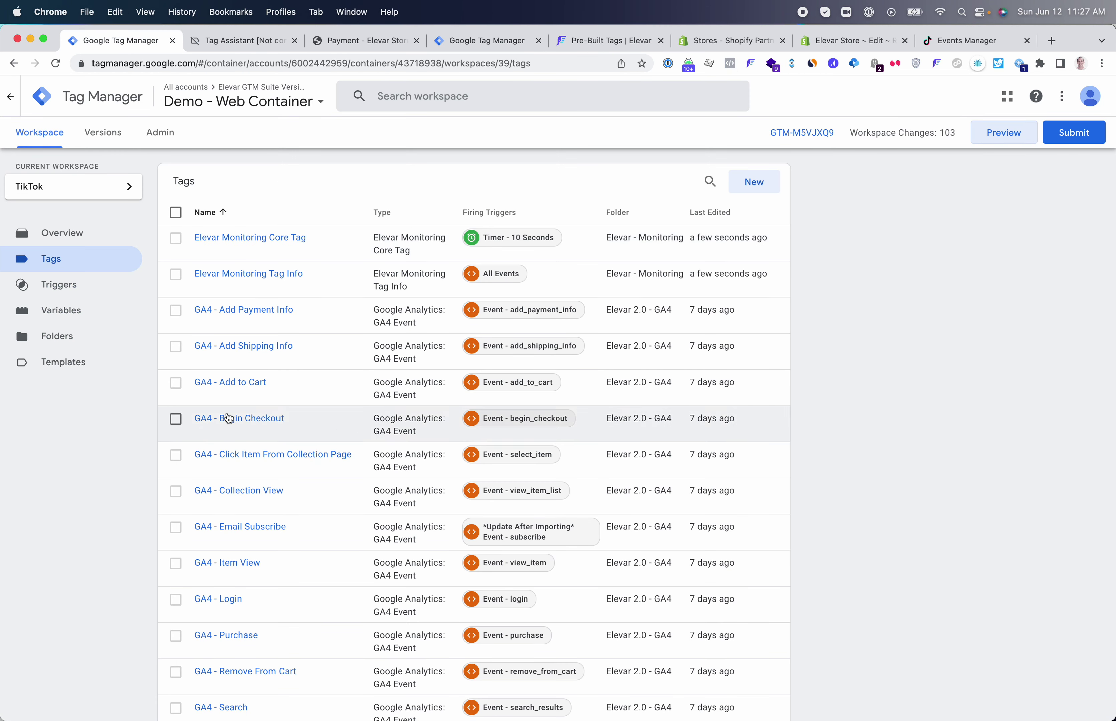
Step: Sort the Tag Manager tags by Last Edited, newest first, to list the imported TikTok tags
click(710, 182)
click(710, 214)
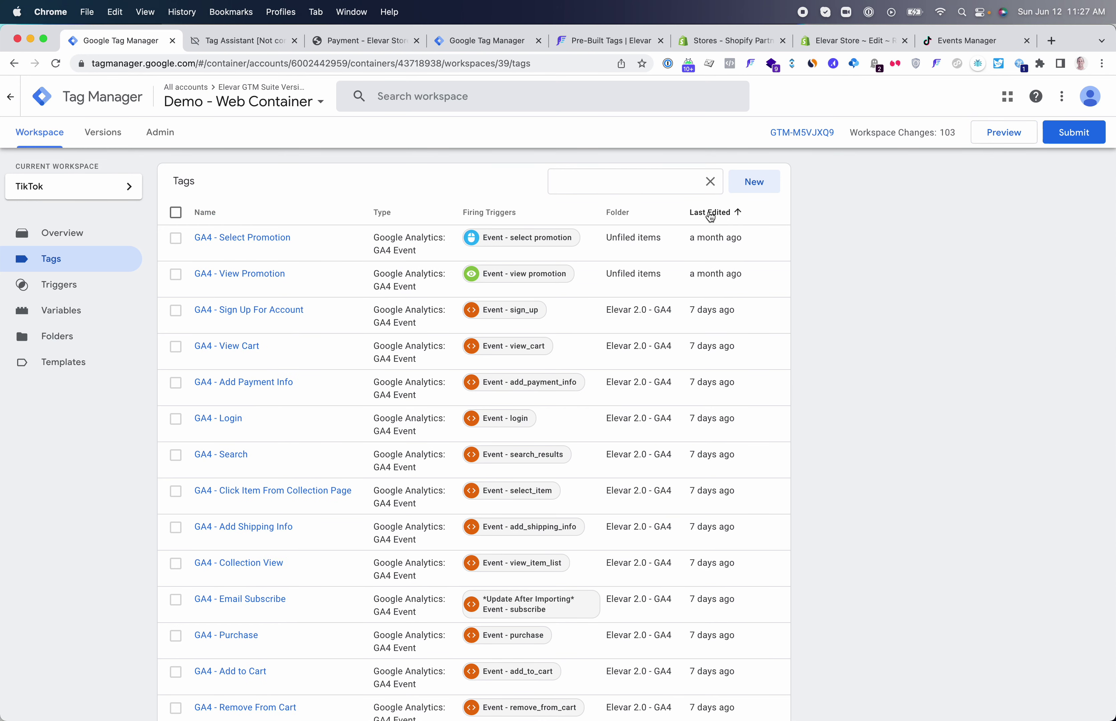
click(710, 214)
scroll(222, 422, down, 3)
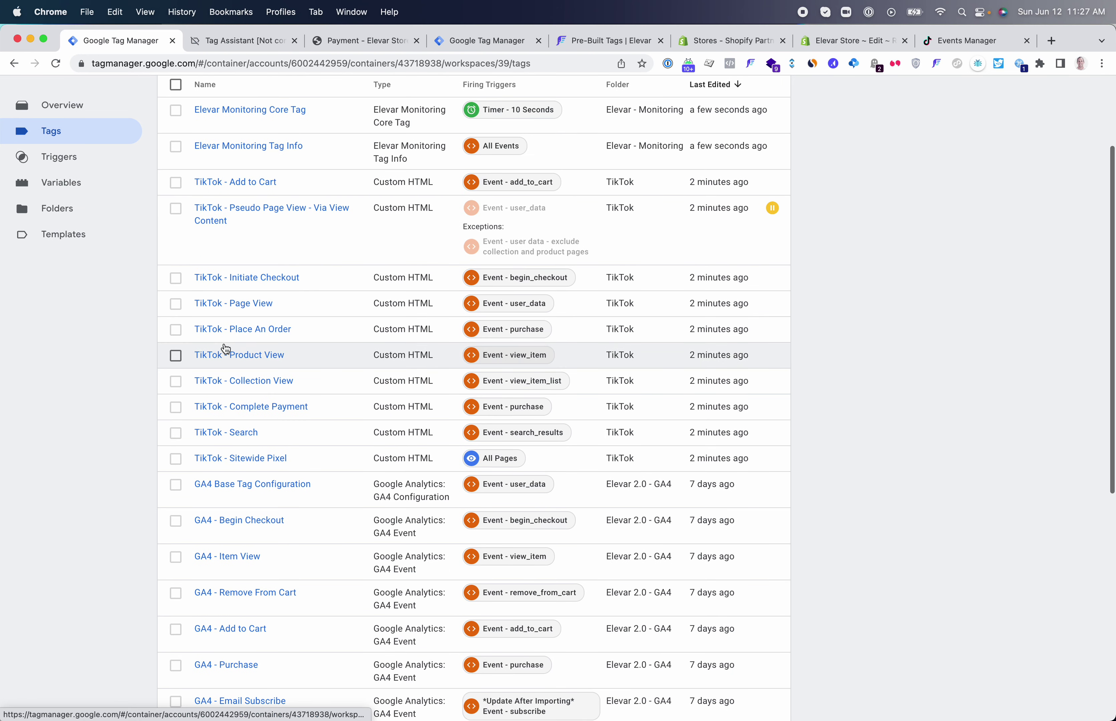
scroll(225, 309, down, 1)
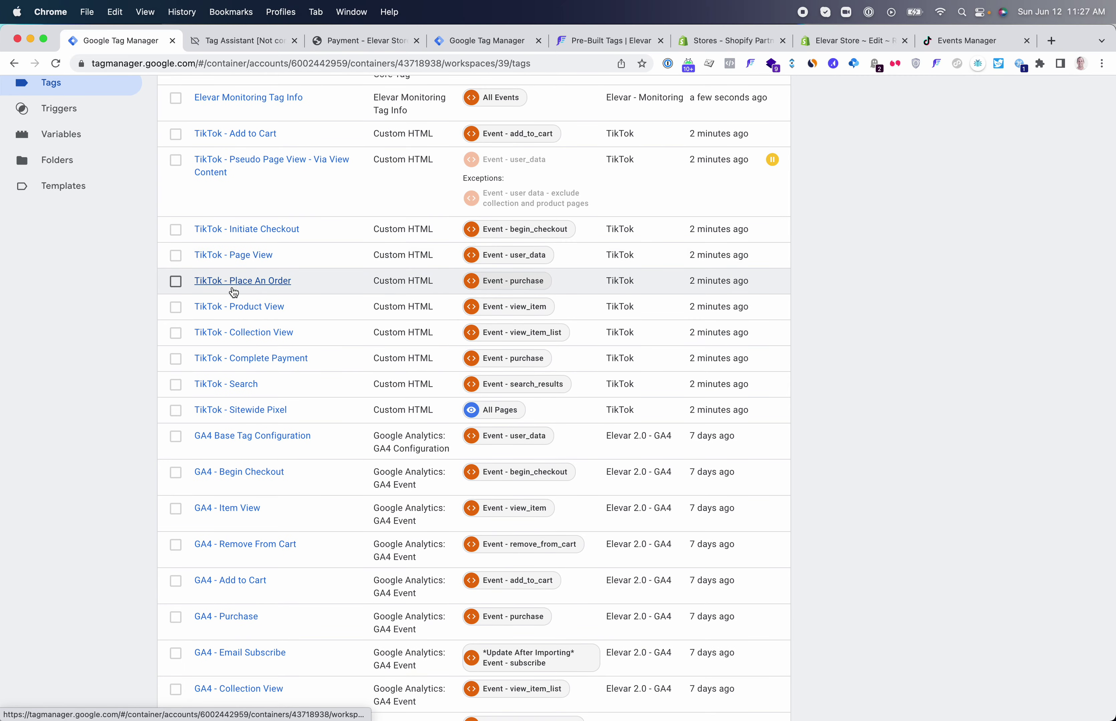
Step: Inspect the TikTok - Product View tag's HTML and its Event - view_item trigger
click(225, 310)
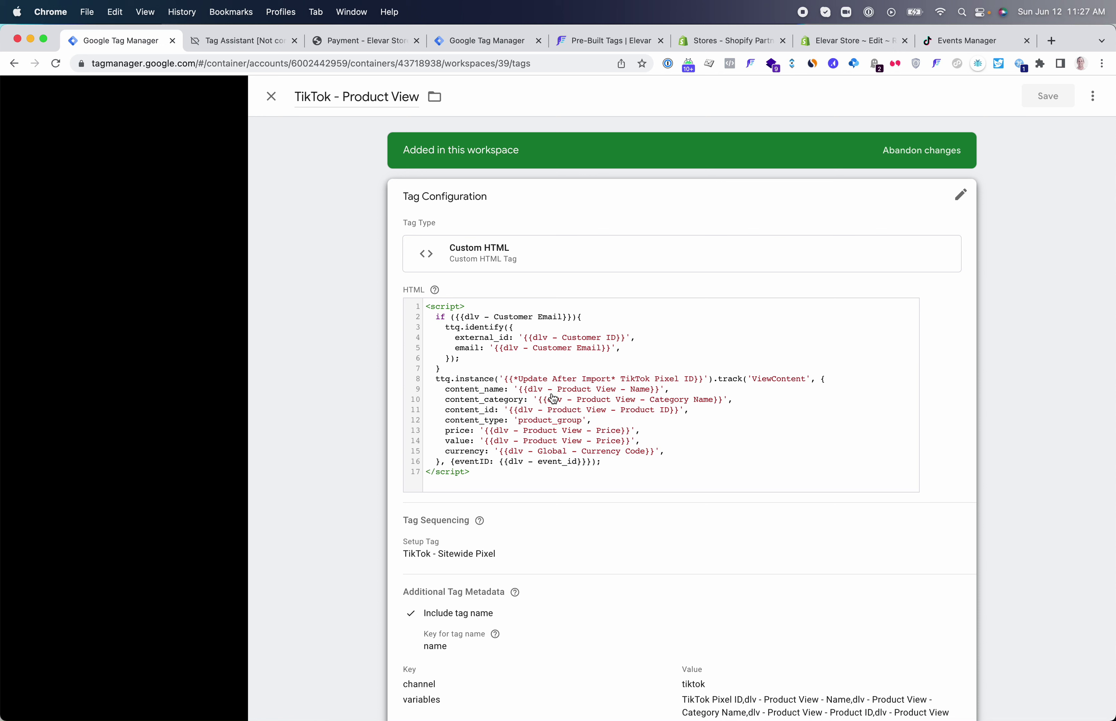
scroll(551, 394, down, 1)
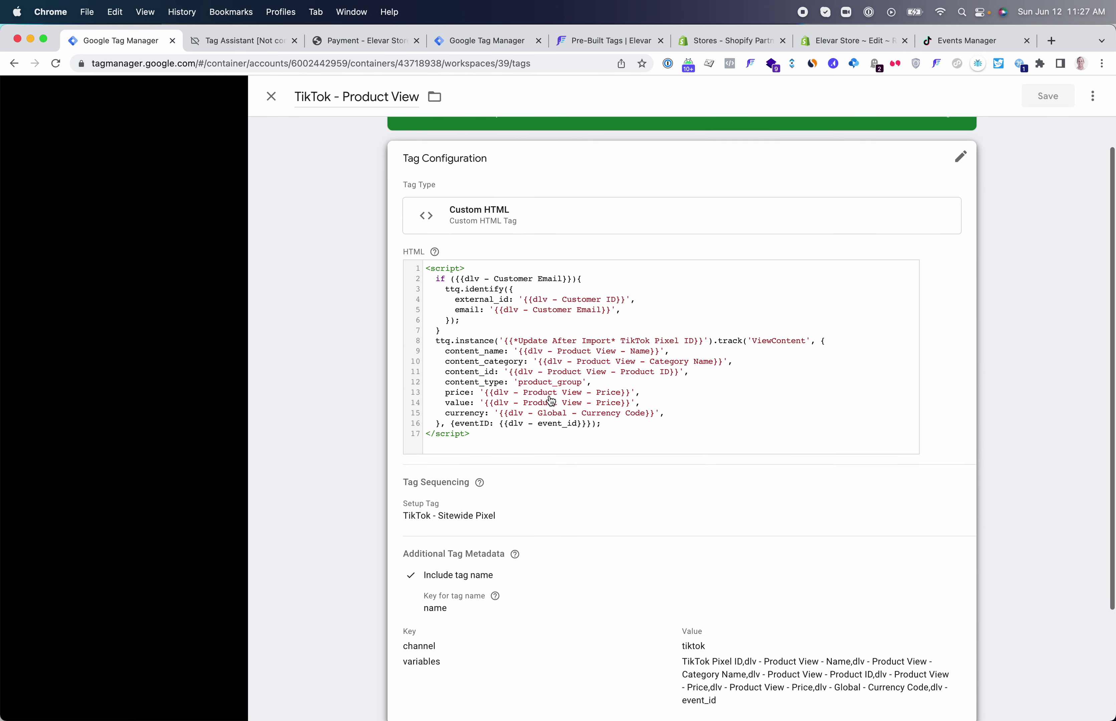
click(544, 378)
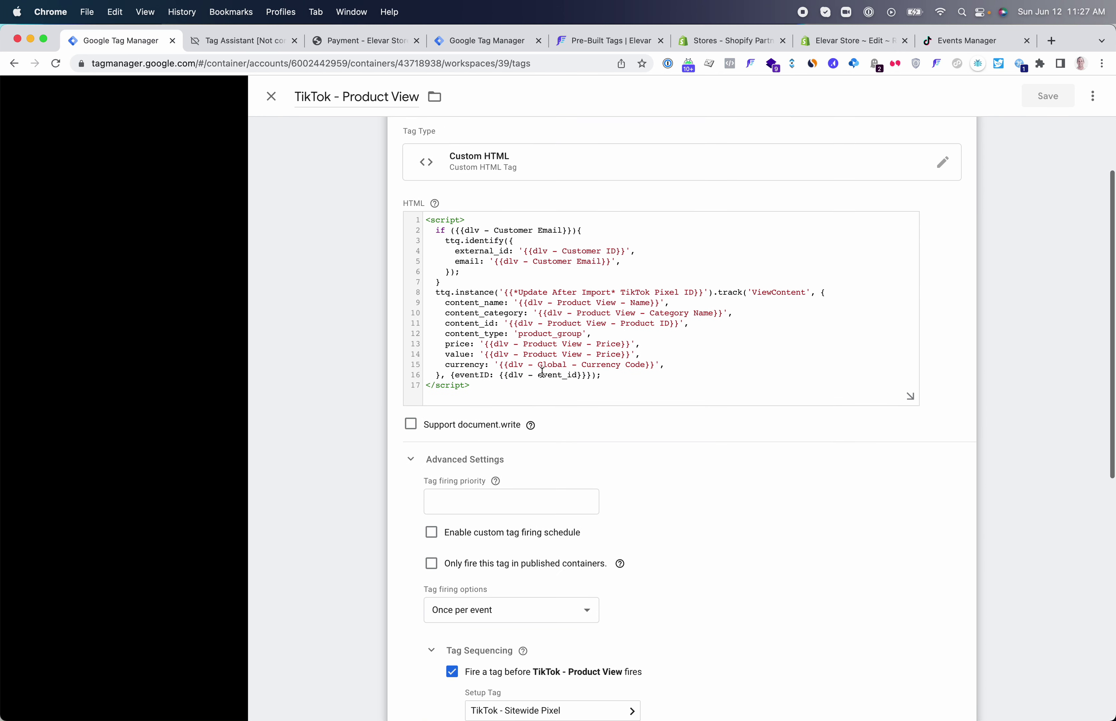
double_click(515, 376)
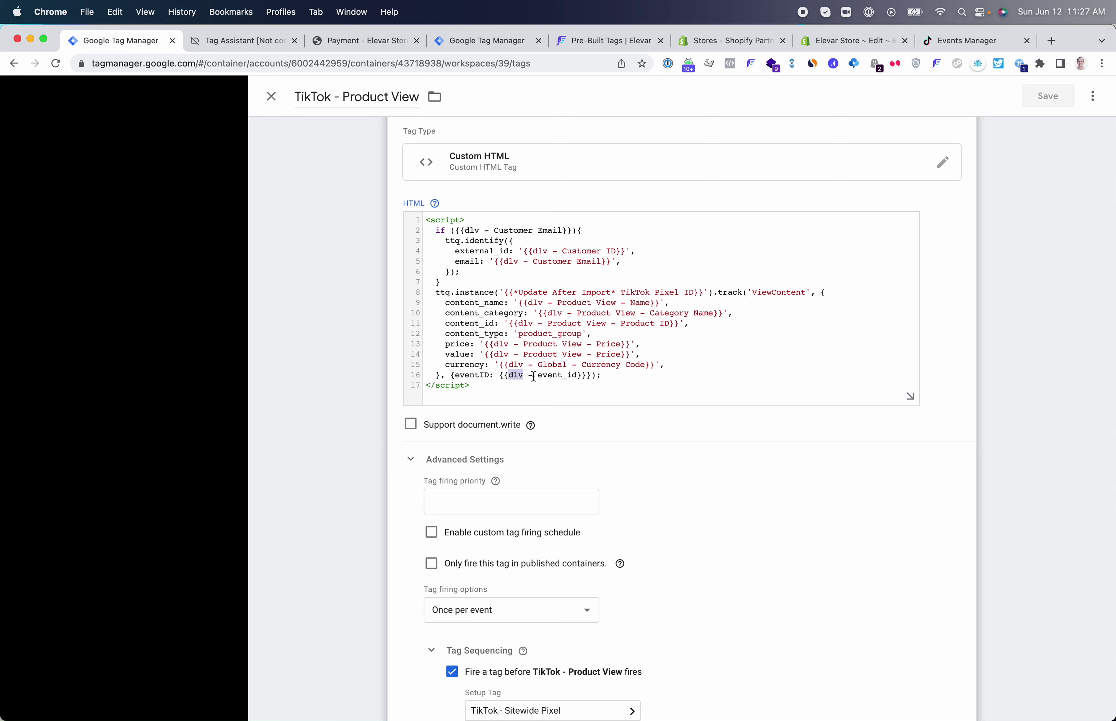
click(560, 374)
scroll(600, 523, down, 10)
click(520, 661)
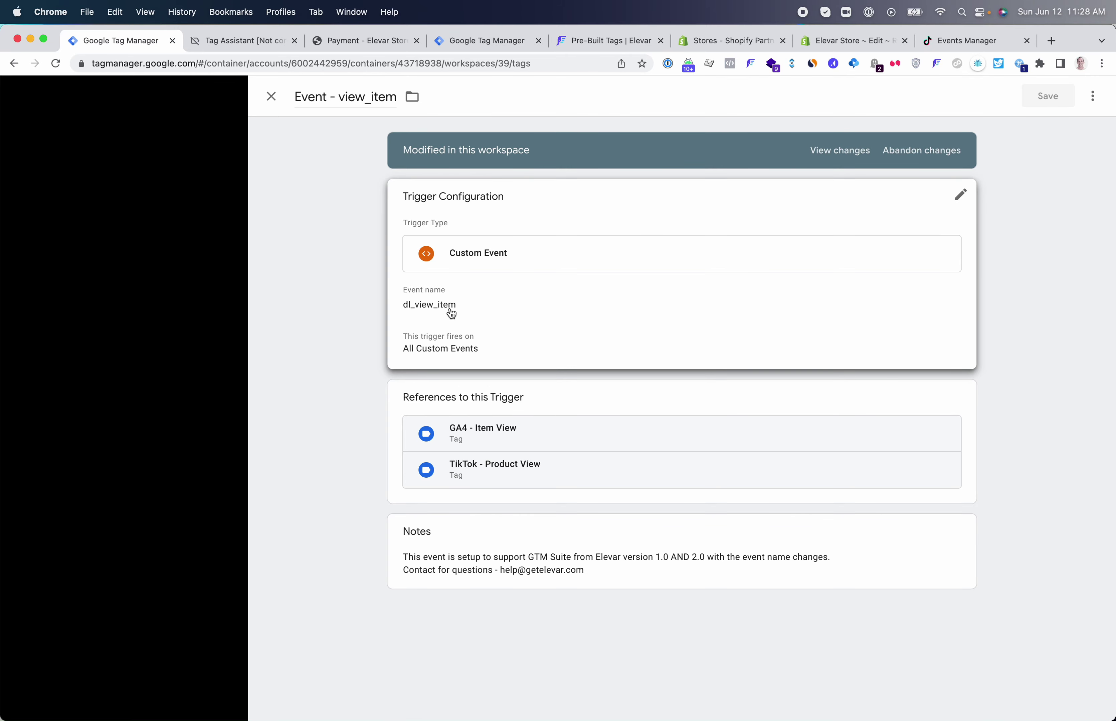
click(211, 231)
click(191, 257)
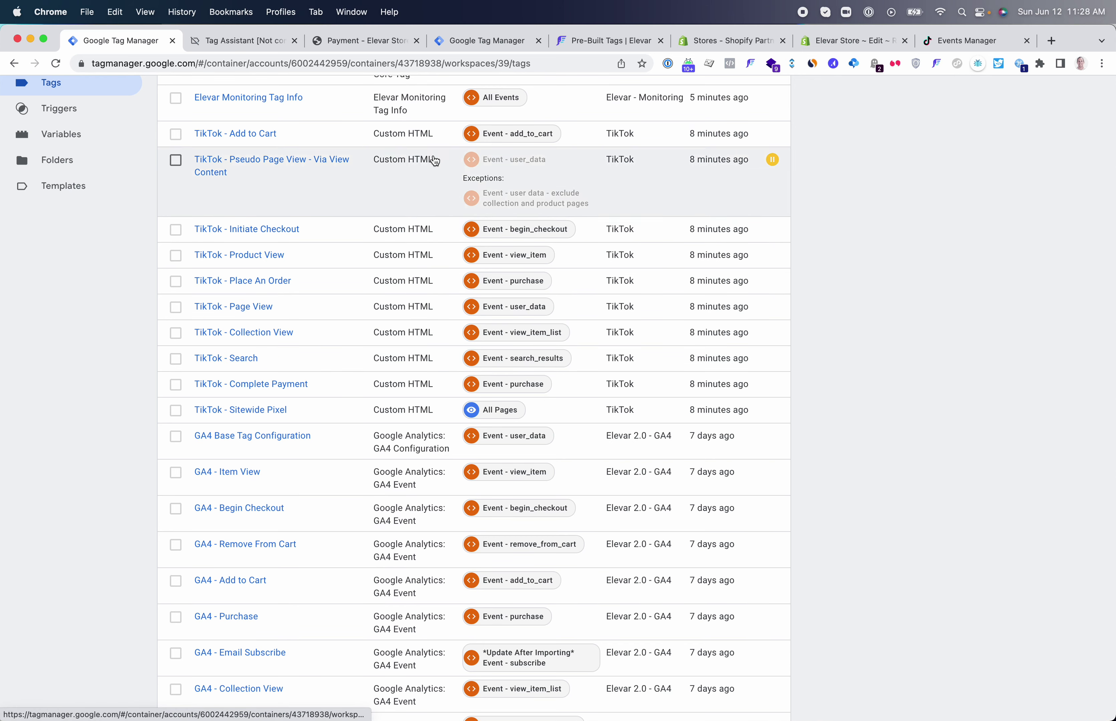
click(611, 42)
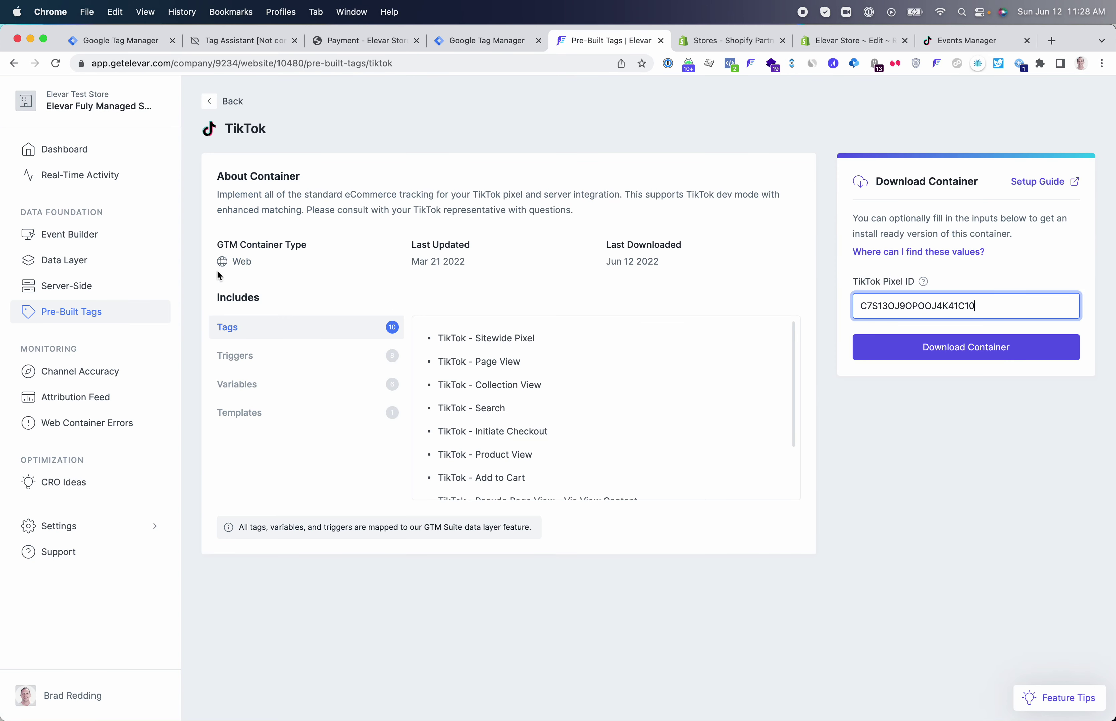
click(92, 284)
scroll(689, 334, down, 4)
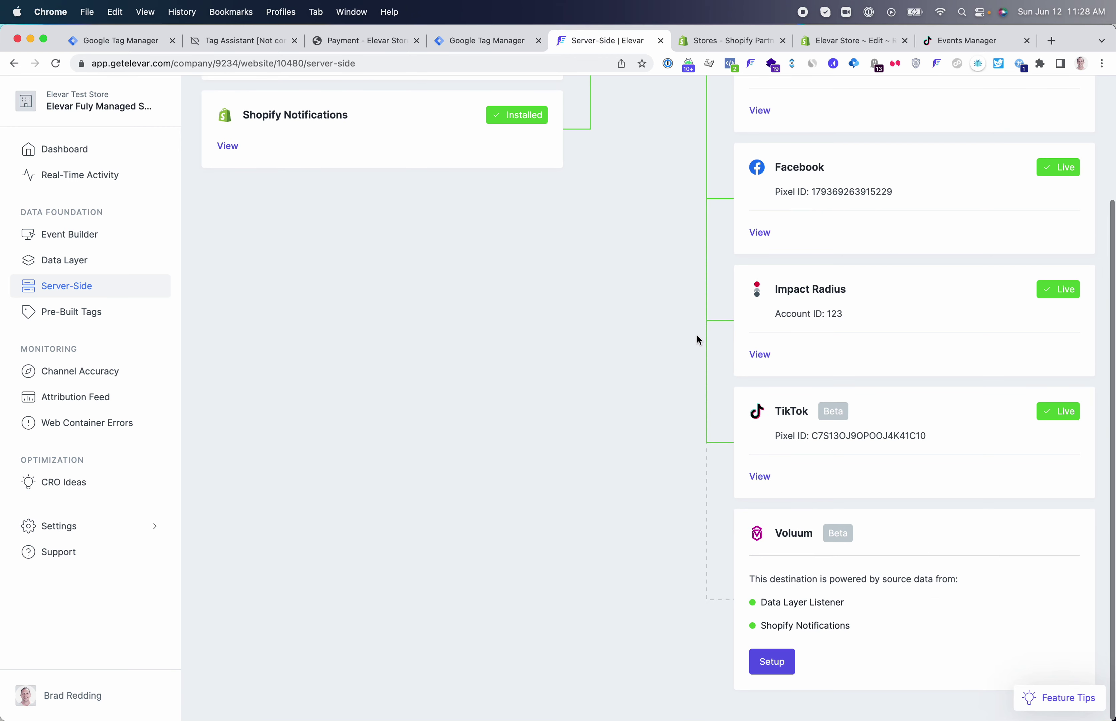
scroll(766, 401, up, 4)
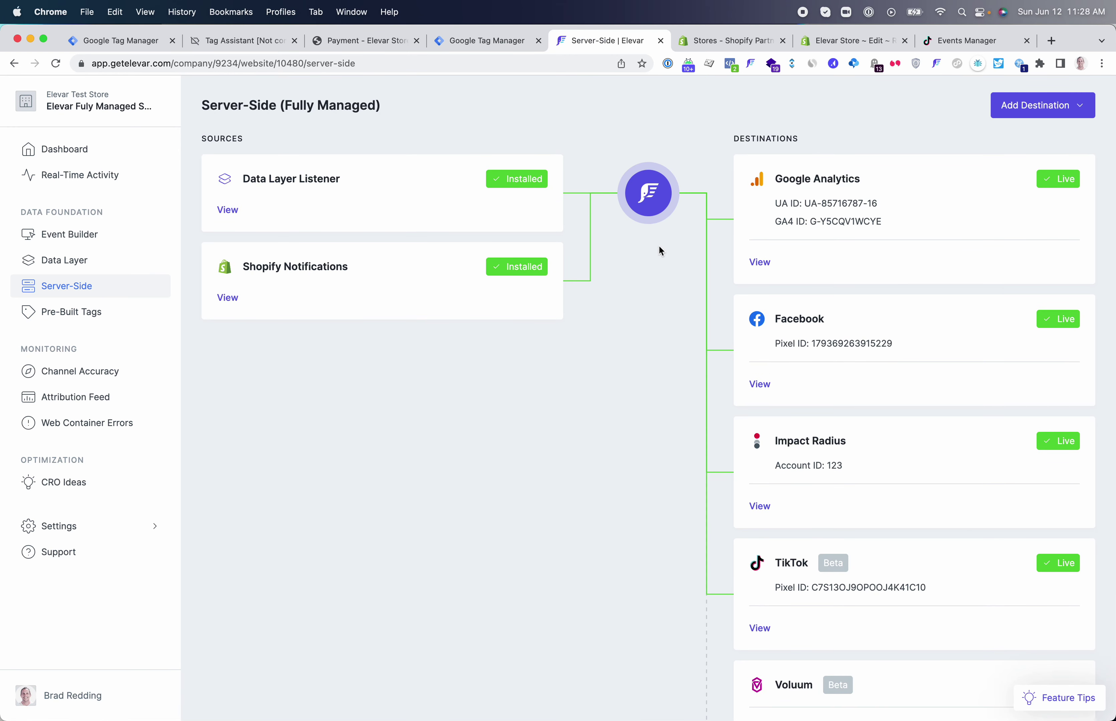
click(1034, 111)
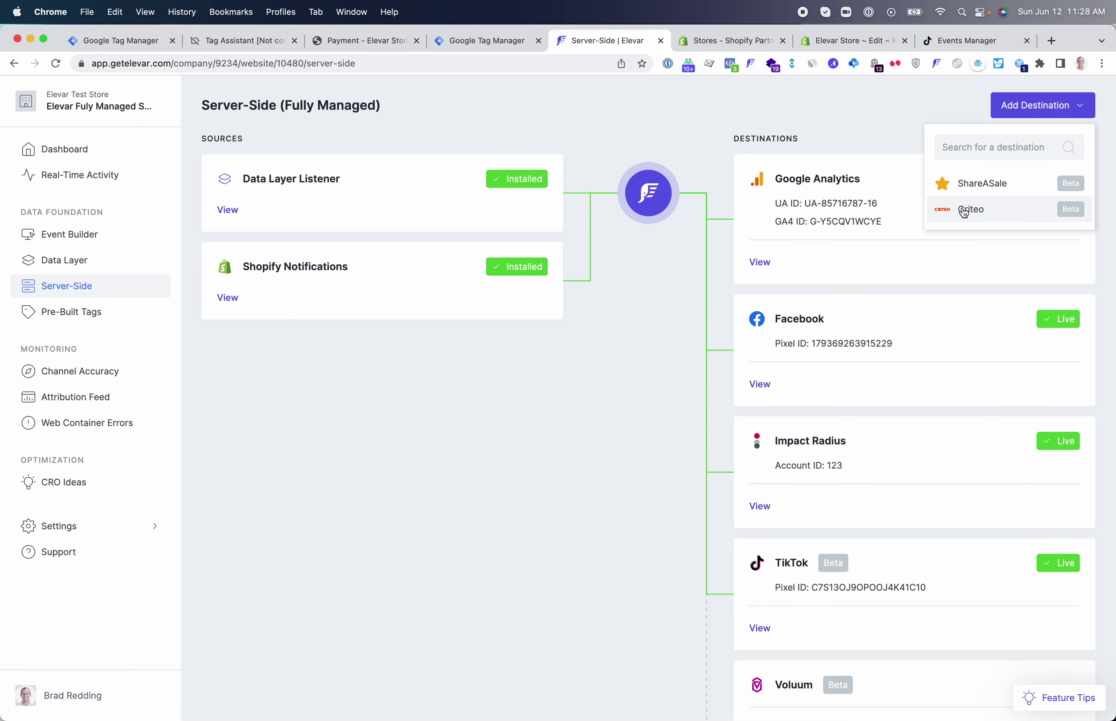
click(858, 130)
scroll(867, 422, down, 3)
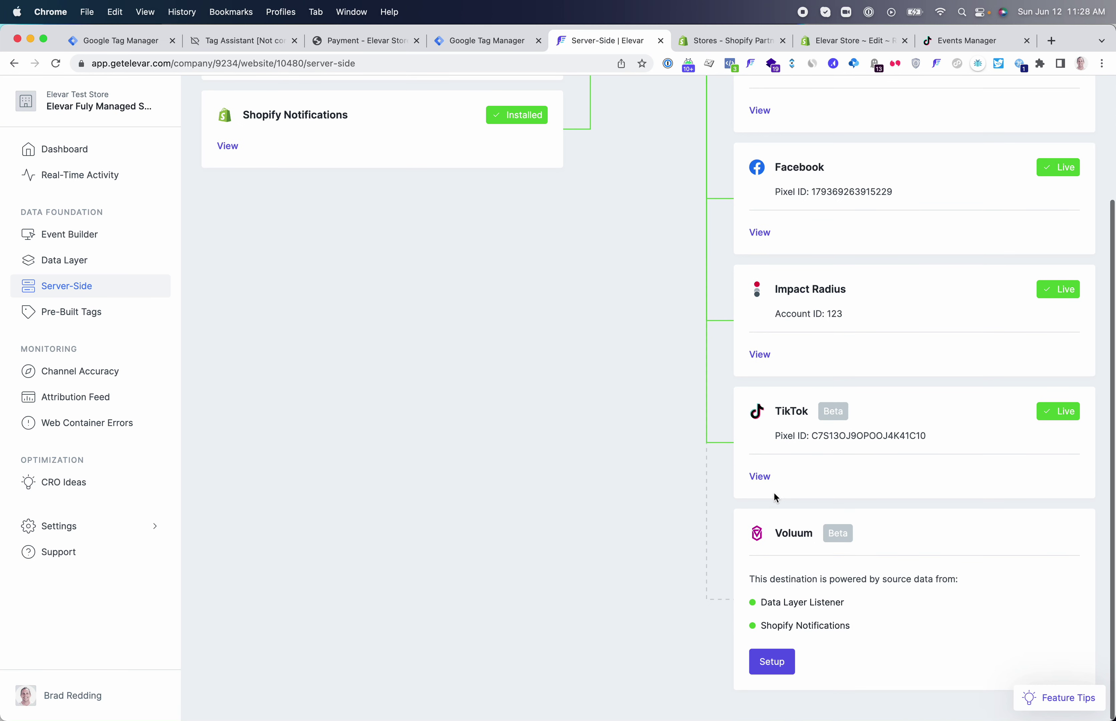
Step: Review the TikTok destination's chosen events and product identifier options
click(760, 477)
click(267, 290)
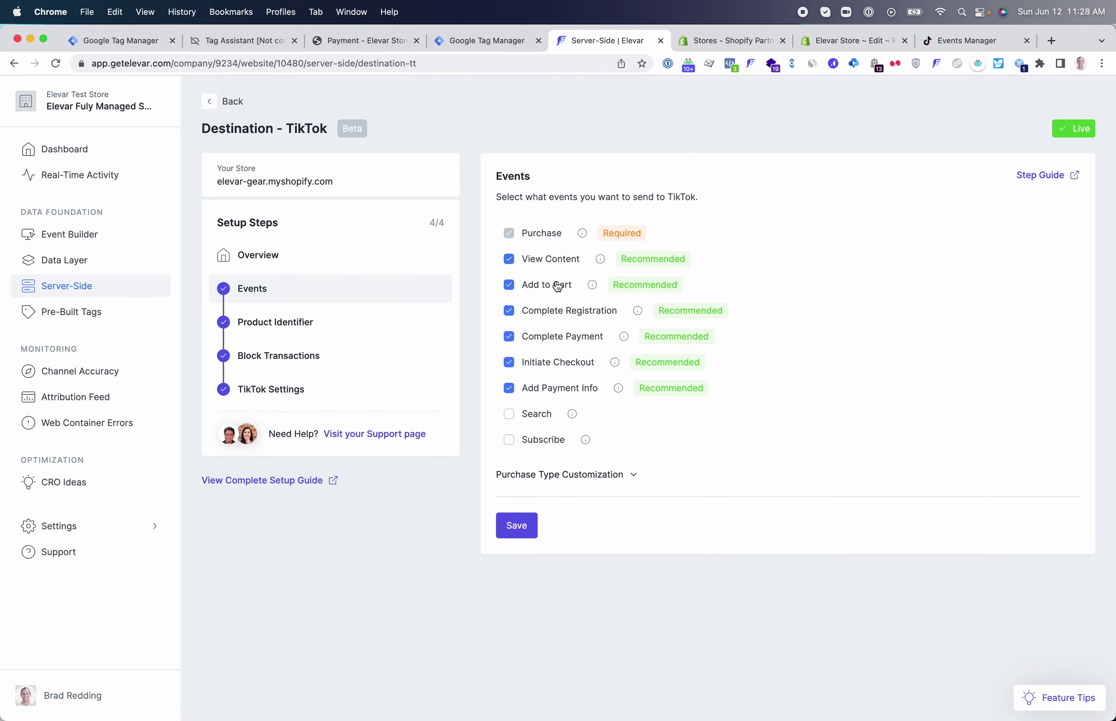
mouse_move(590, 284)
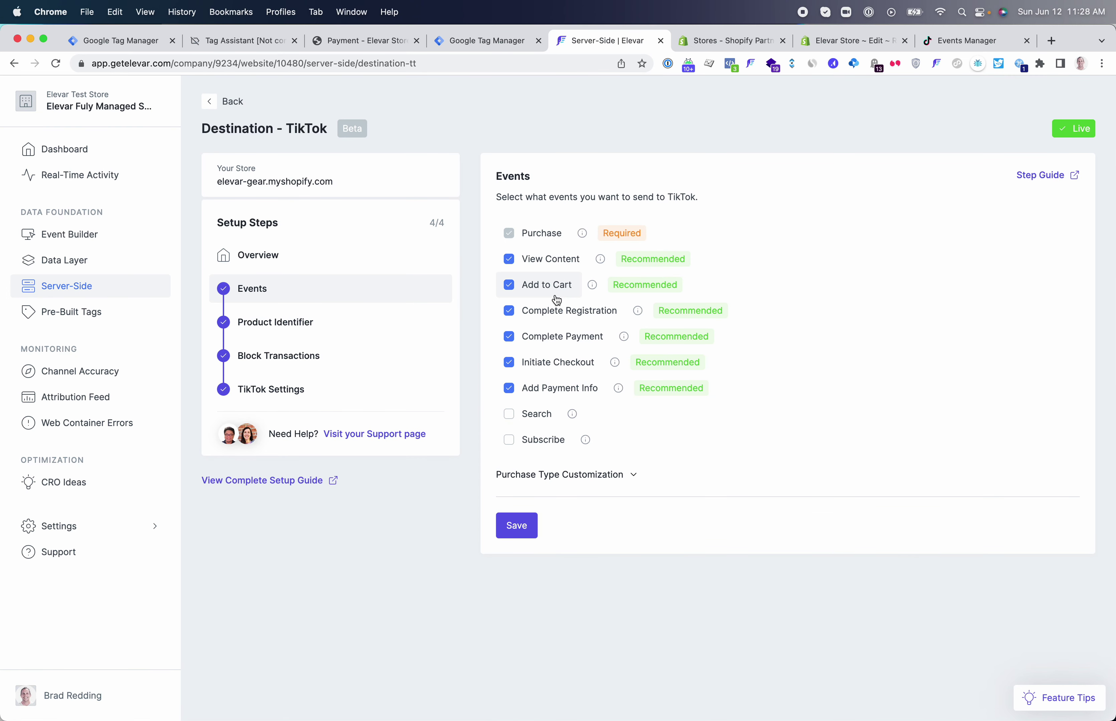
click(299, 333)
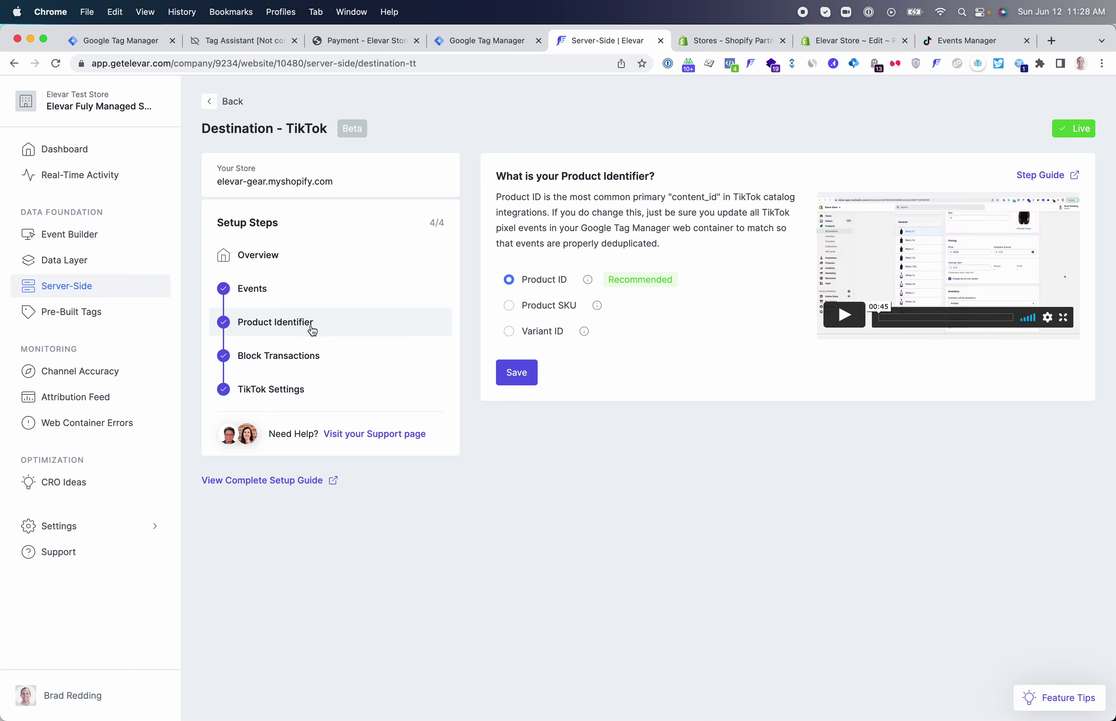
Step: Choose to block some transactions from TikTok and expand the advanced blocking options
click(284, 361)
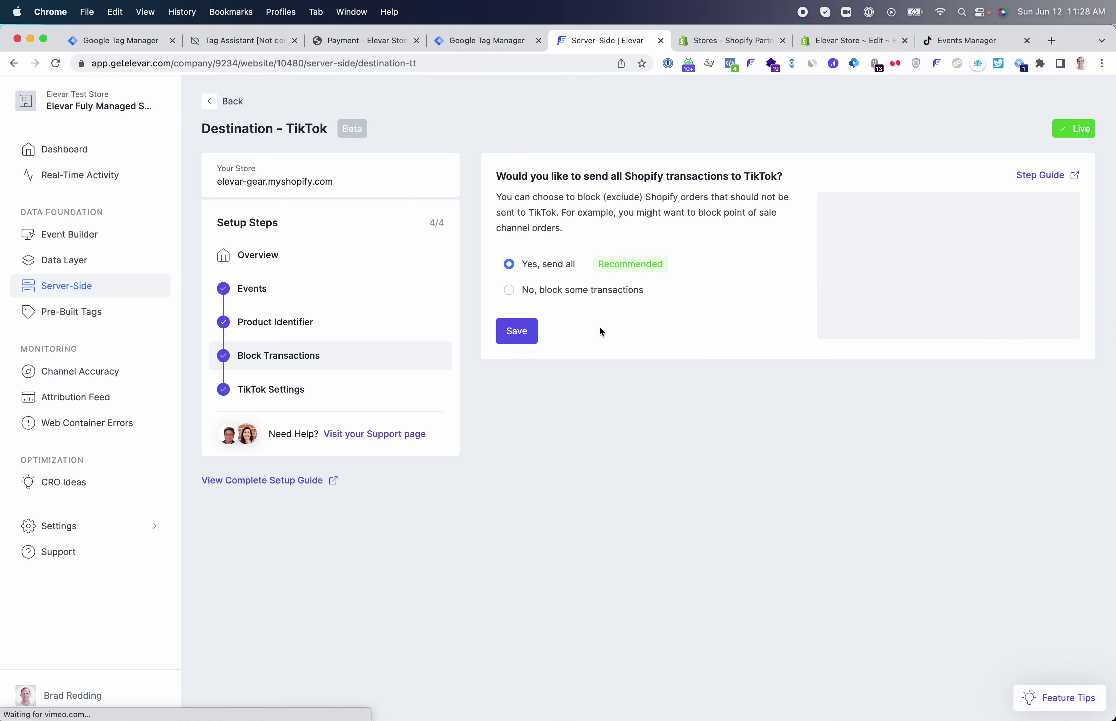
click(568, 294)
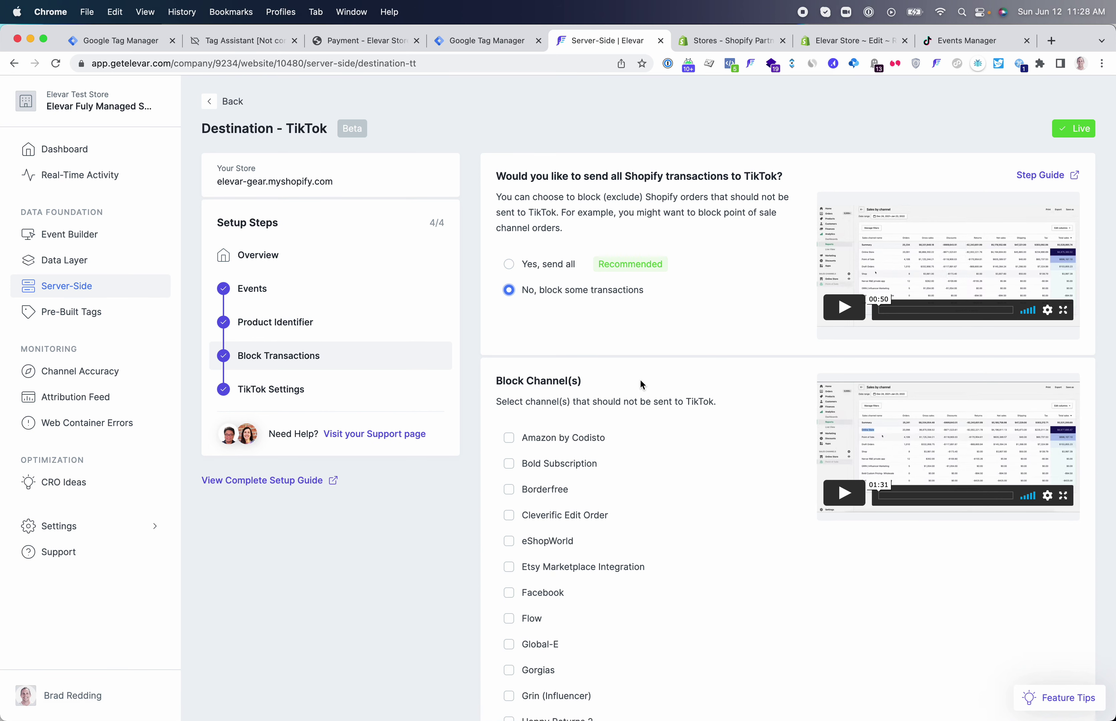
scroll(640, 380, down, 3)
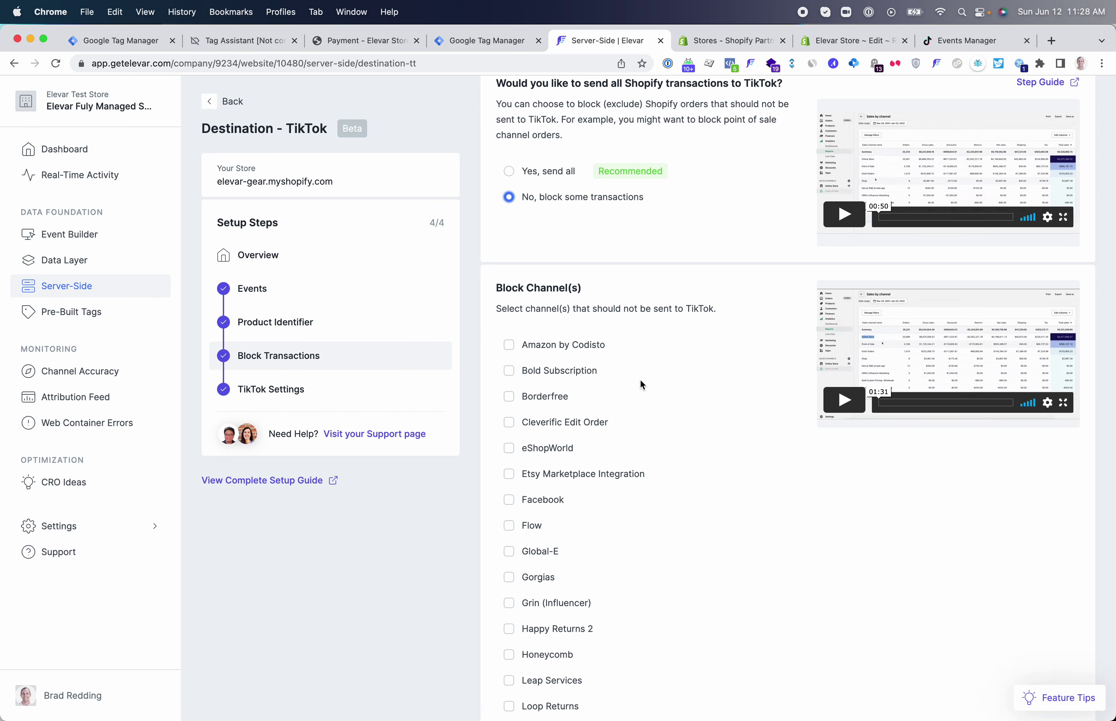
scroll(641, 382, down, 5)
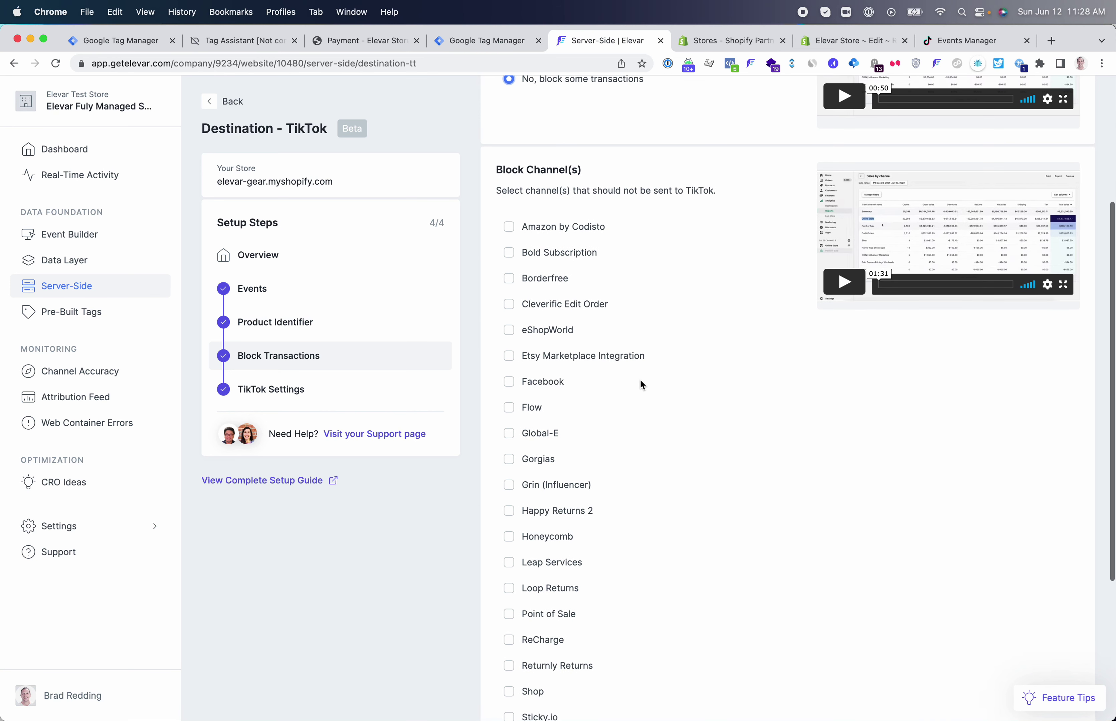
scroll(641, 381, down, 4)
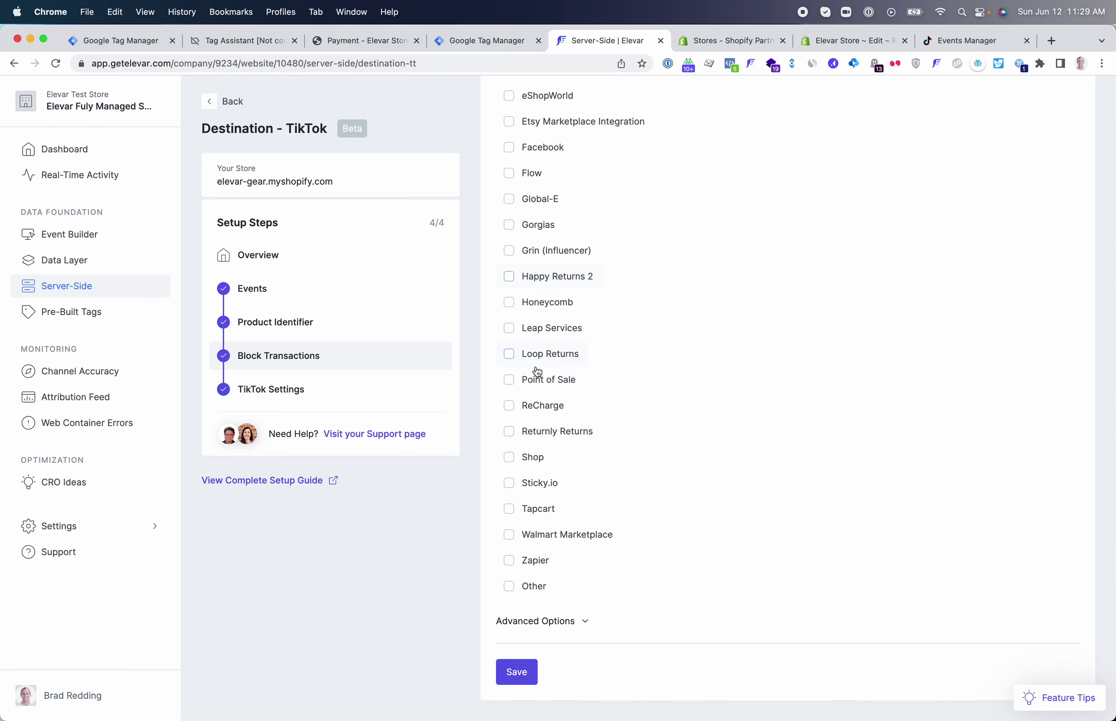
click(552, 621)
scroll(582, 481, down, 3)
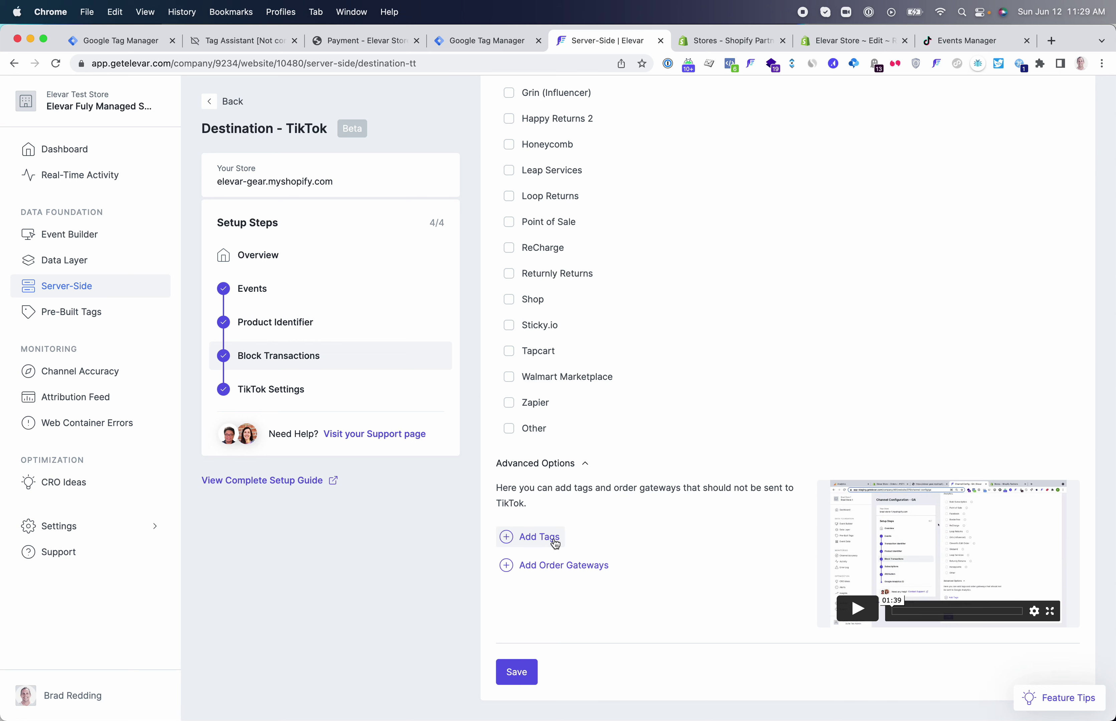
Step: Check the TikTok settings (pixel ID, access token, API version 1.2), then place a test order at checkout
click(294, 390)
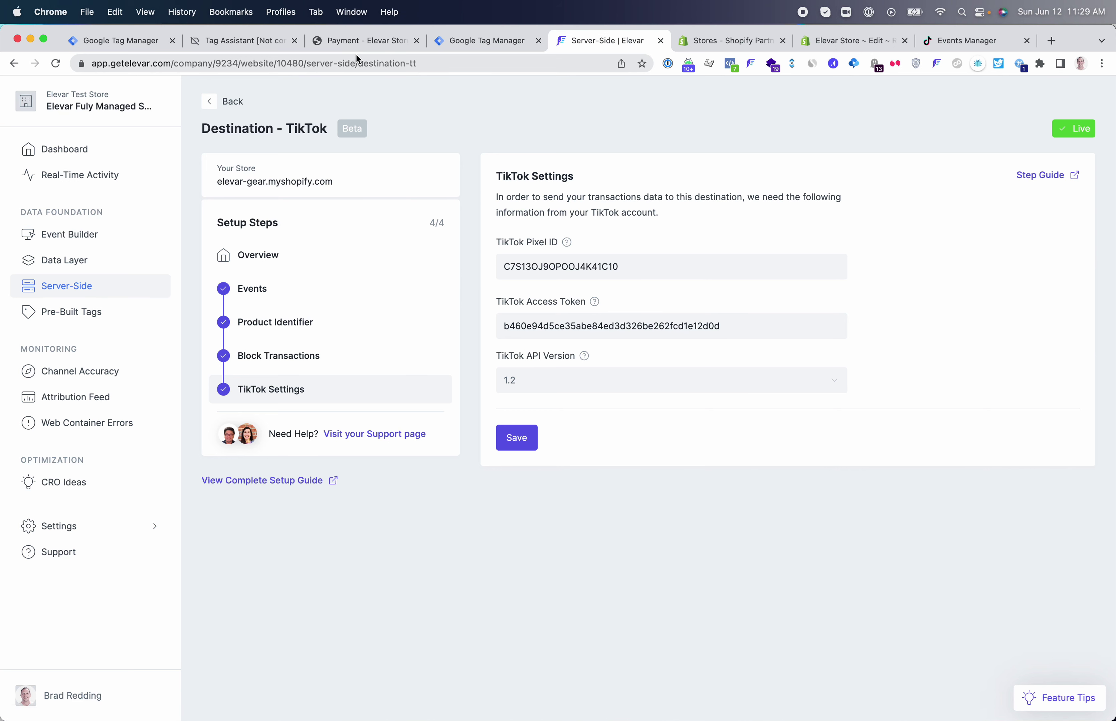
click(335, 50)
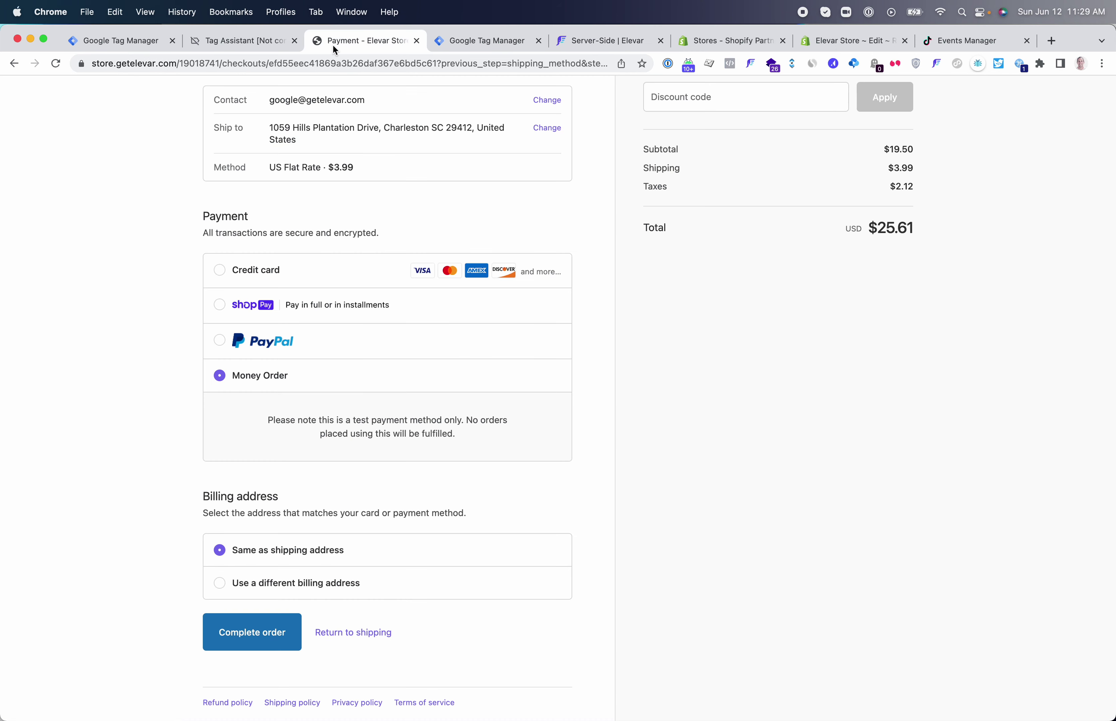
click(229, 629)
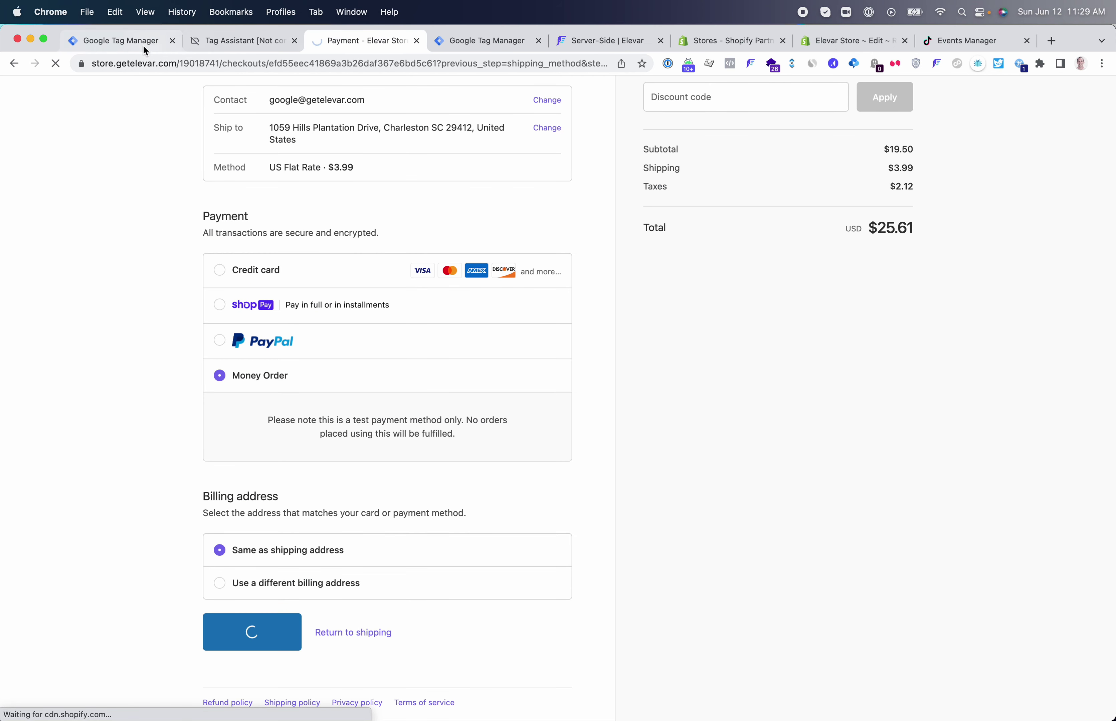
click(598, 42)
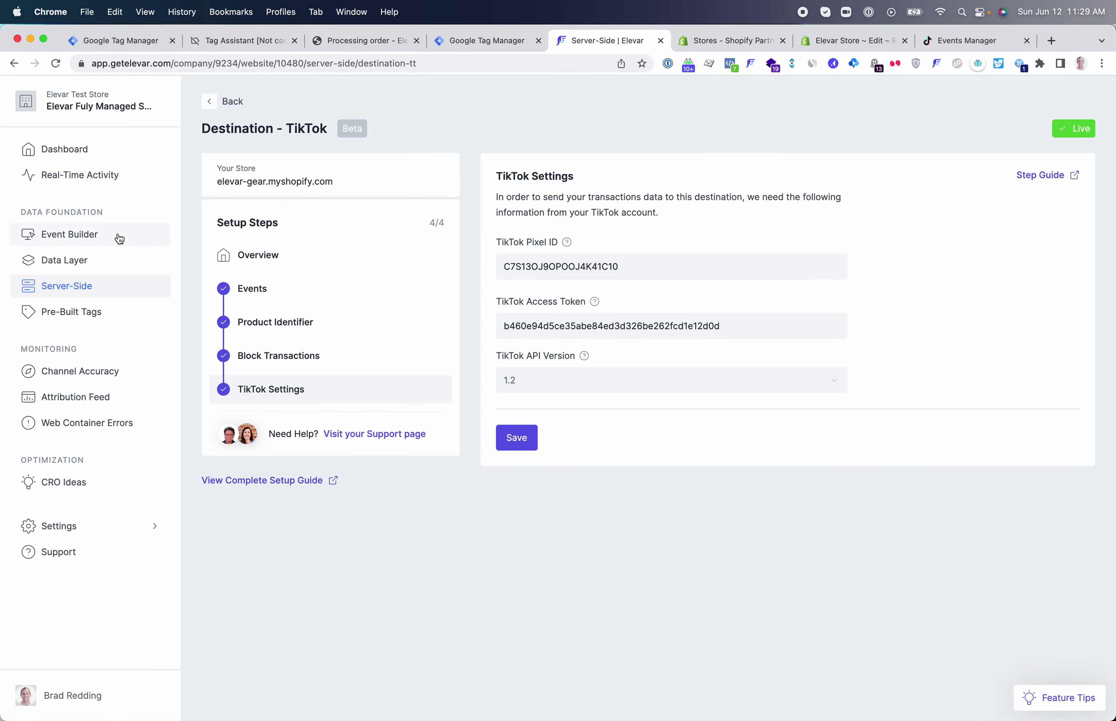
Step: Expand order #1422 in the Purchase Events Log and confirm TikTok is marked Sent
click(90, 180)
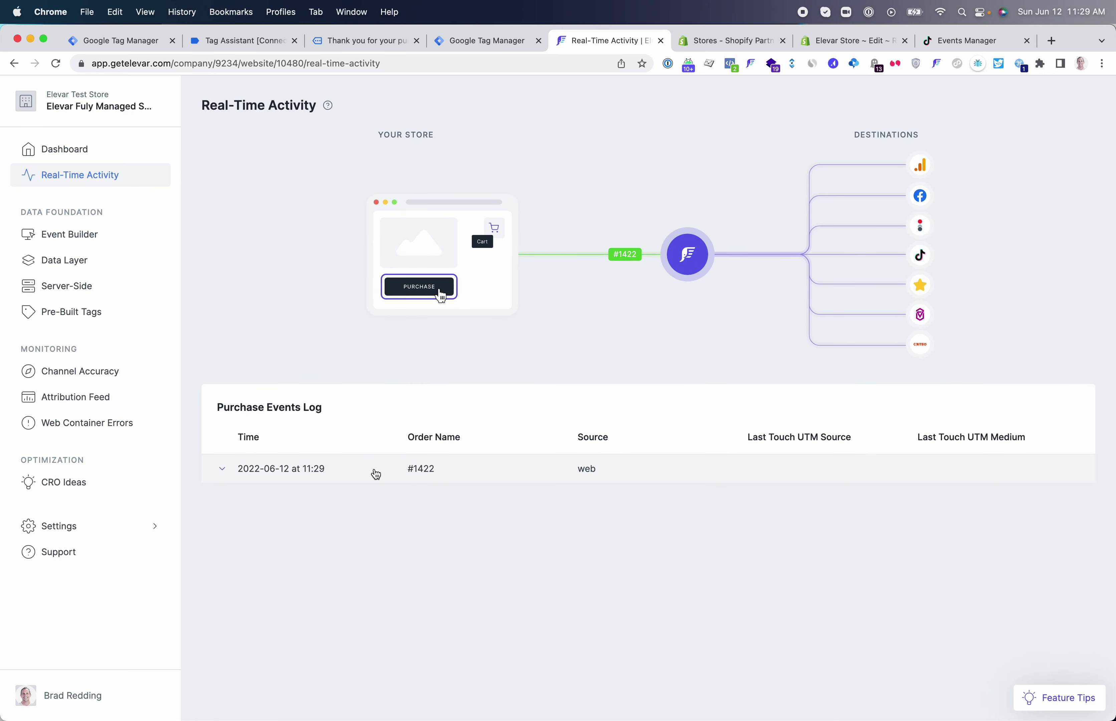
click(373, 473)
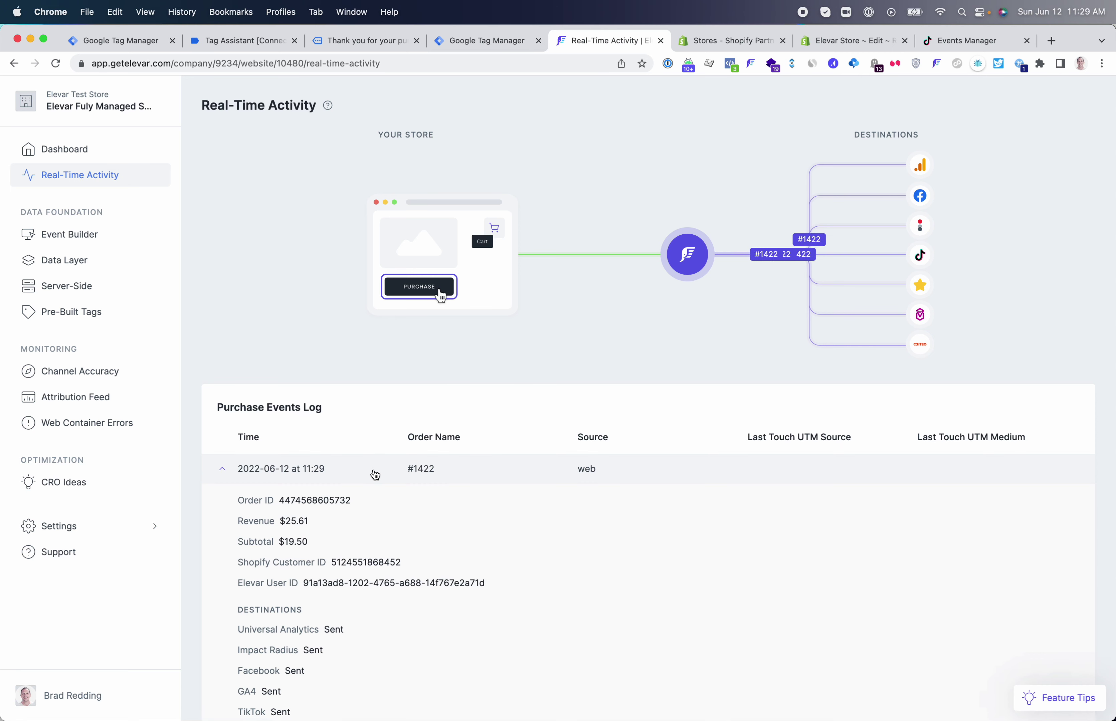
scroll(491, 456, down, 1)
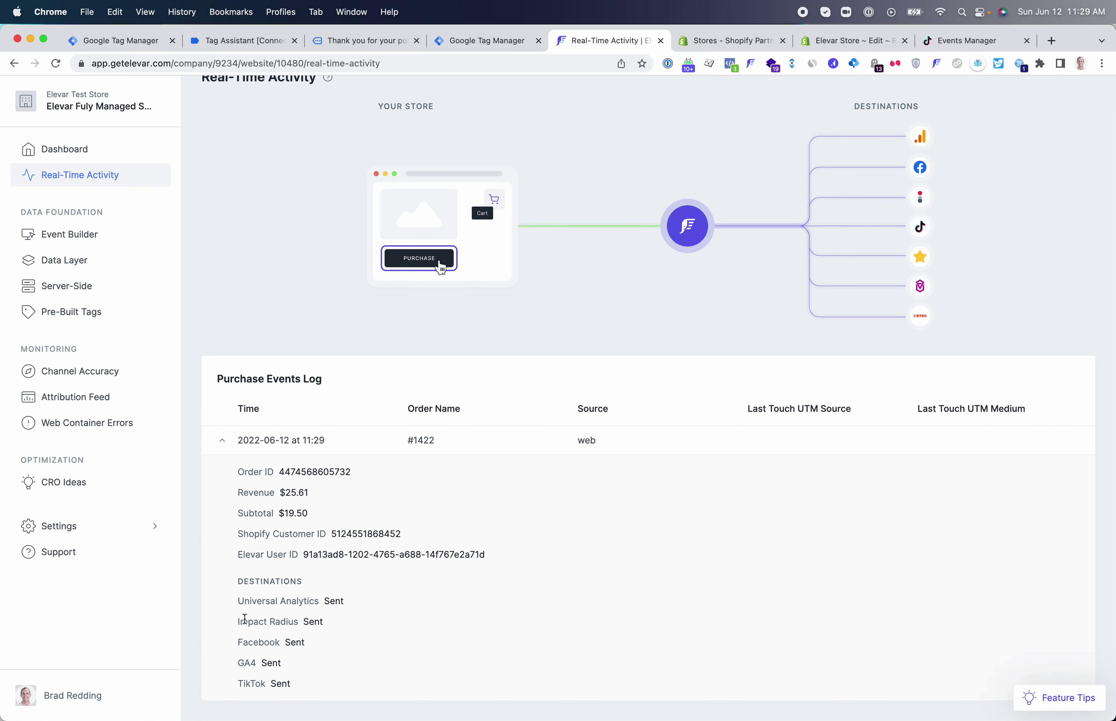
drag(237, 682, 292, 687)
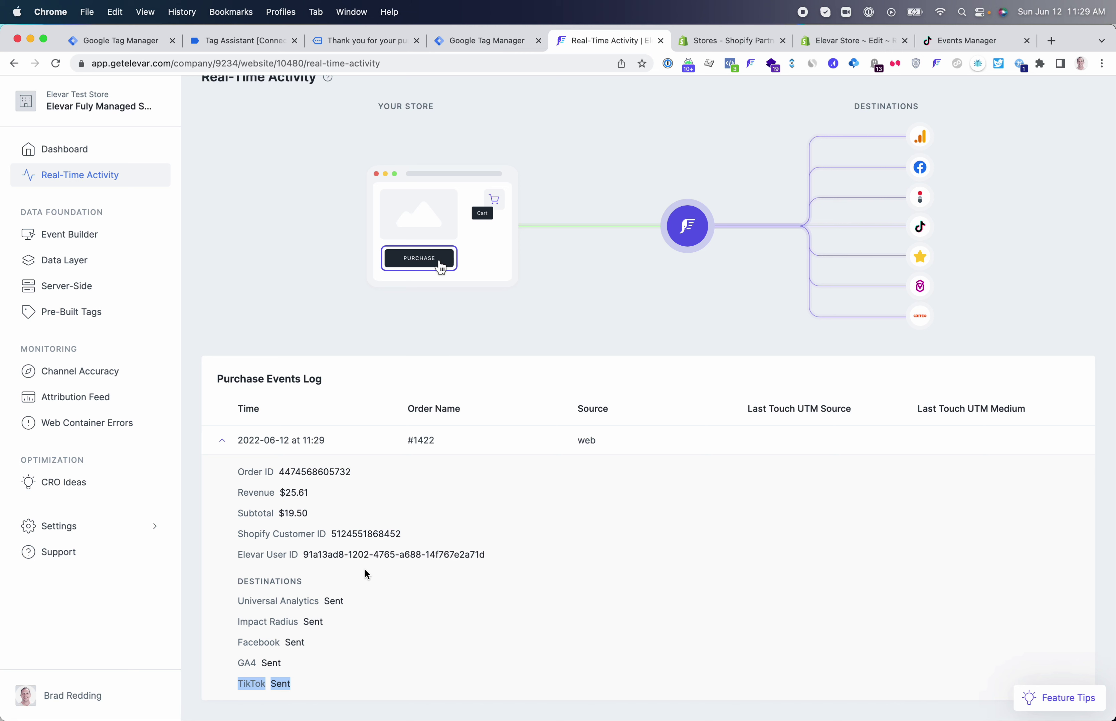
triple_click(282, 684)
click(349, 440)
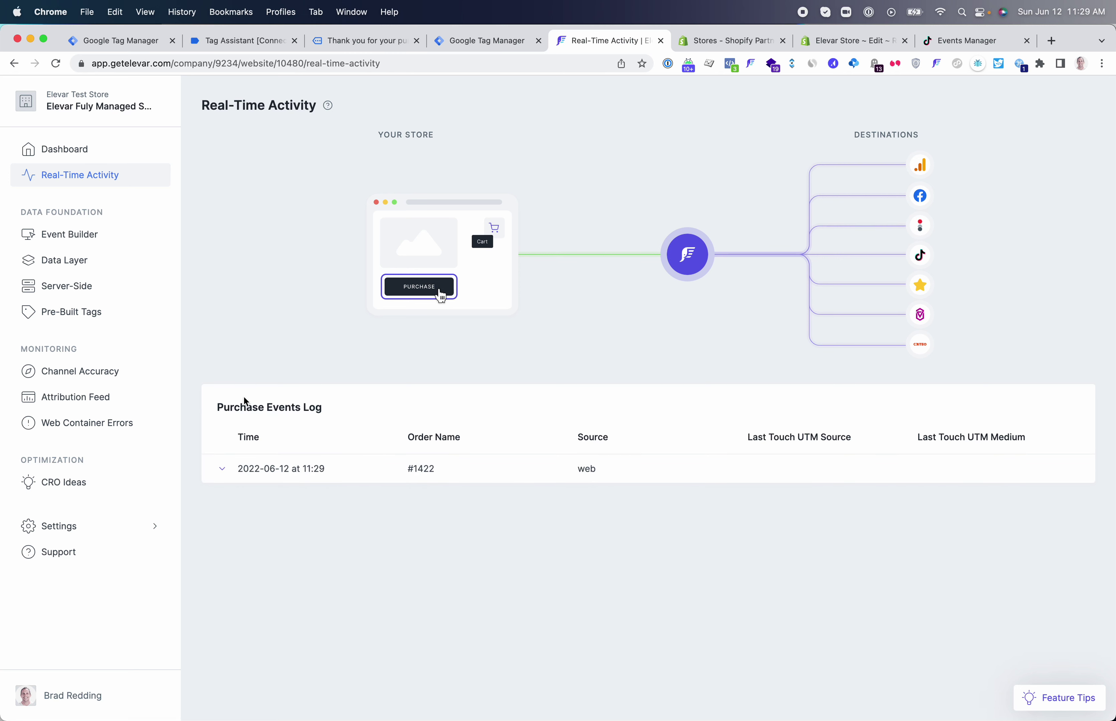
Step: Tick TikTok under Channel Accuracy's Channel Configuration settings and save the update
click(84, 384)
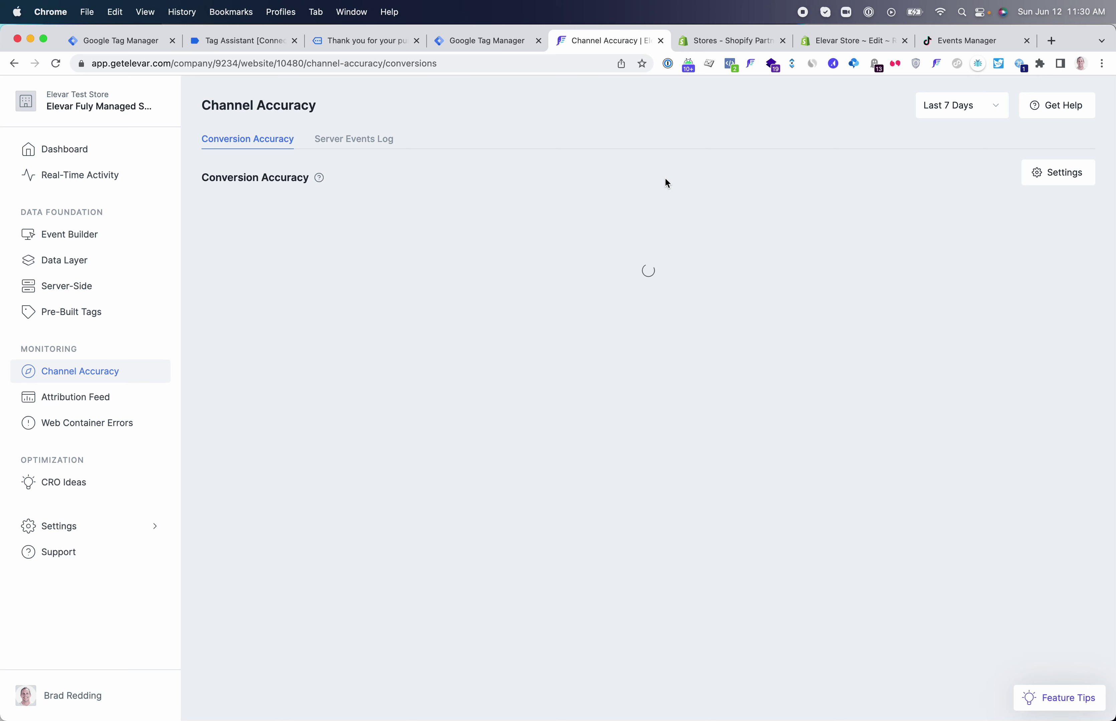
click(1049, 173)
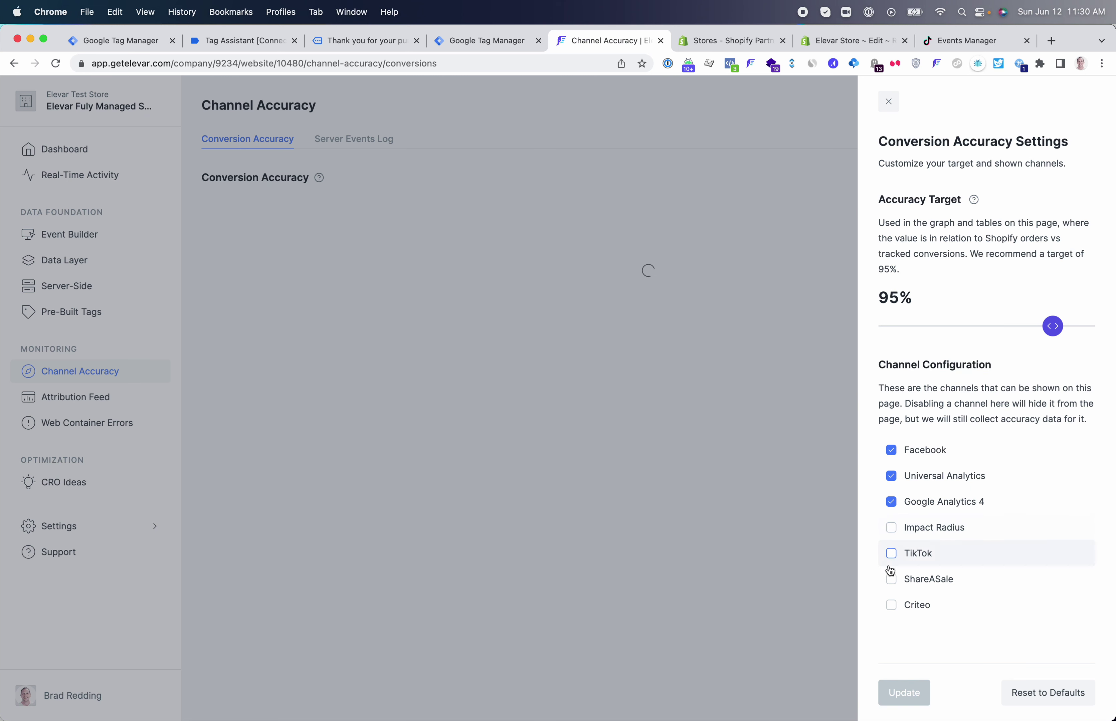
click(892, 554)
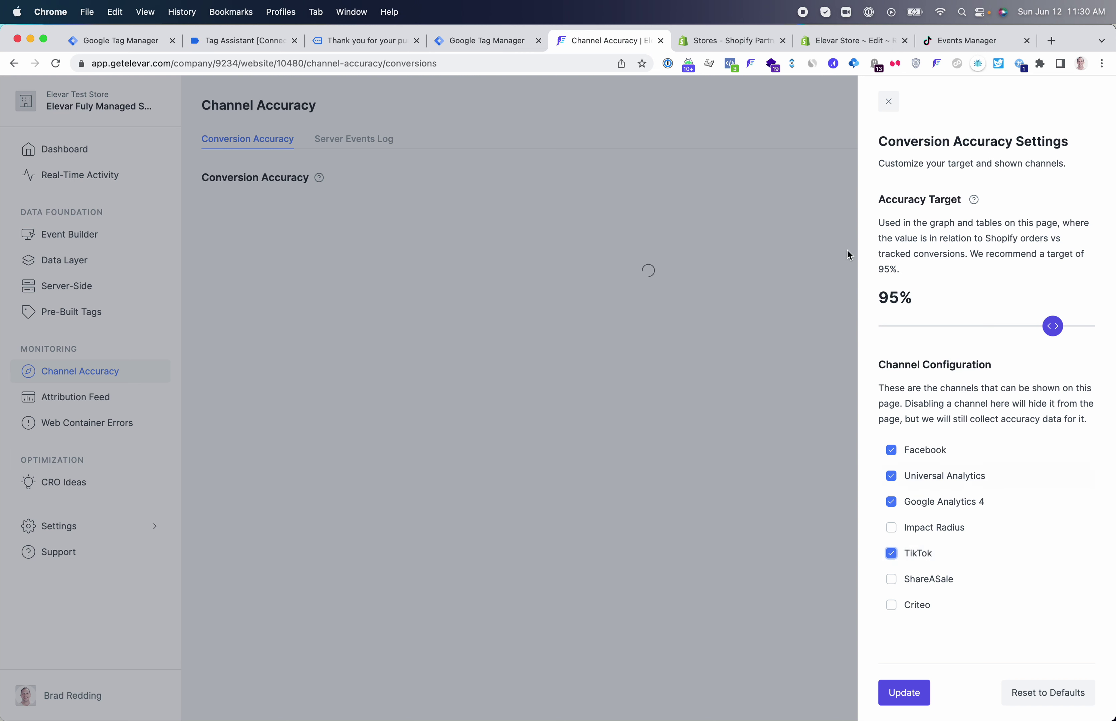
click(904, 692)
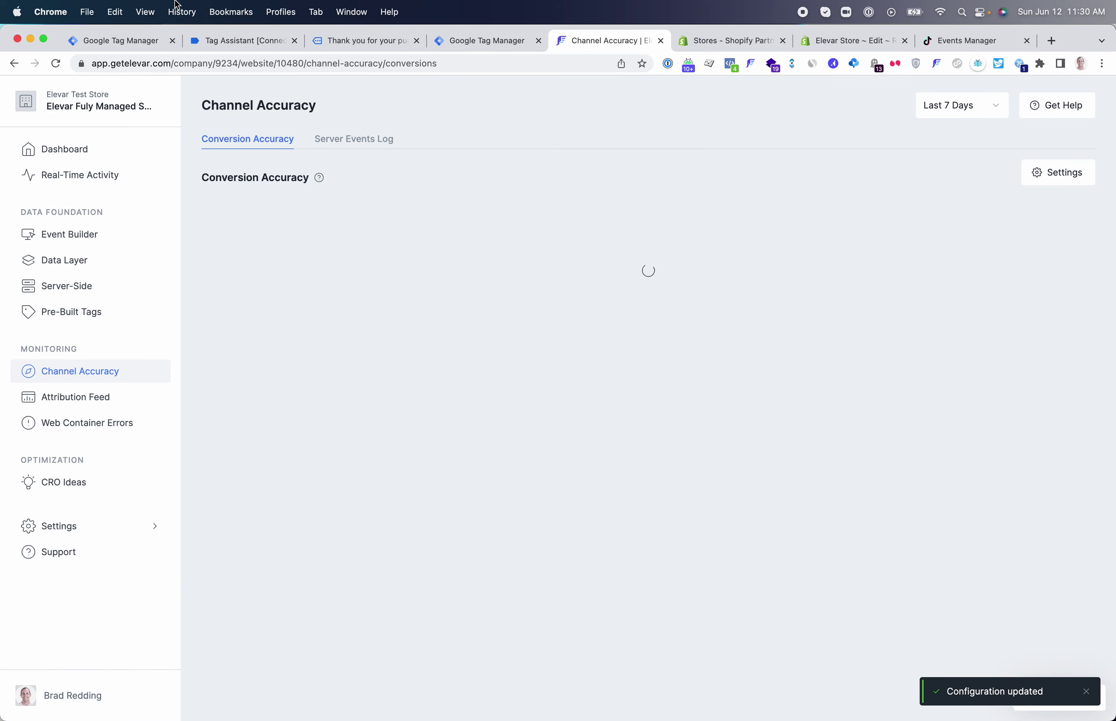
Step: Bring the Google Tag Manager TikTok workspace tag list back up, scrolled to the top
click(117, 41)
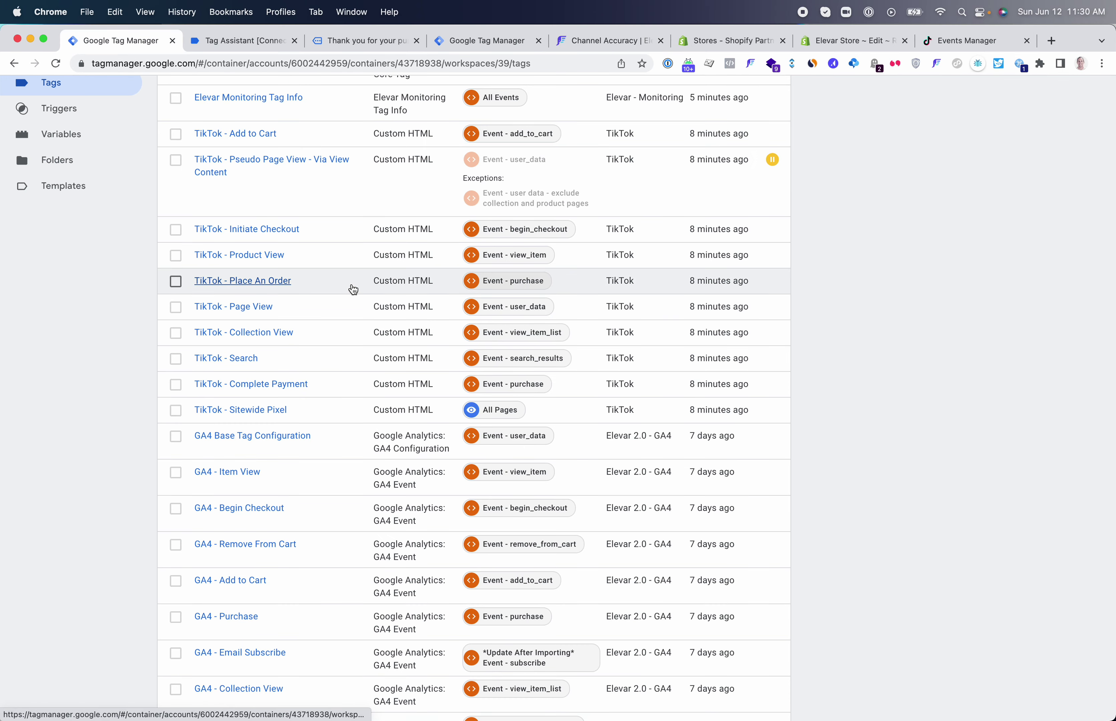
scroll(351, 288, up, 2)
scroll(353, 290, up, 2)
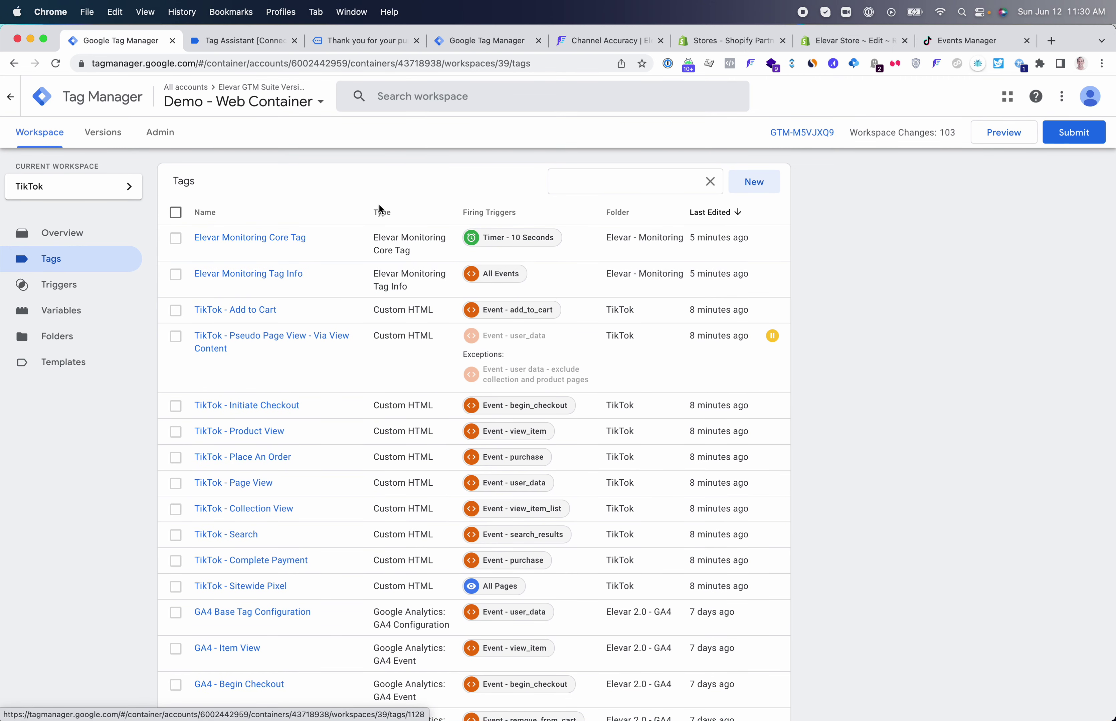
Step: Scroll through the Channel Accuracy chart and breakdowns, with Facebook and Universal Analytics at 100%
click(587, 41)
scroll(585, 303, down, 5)
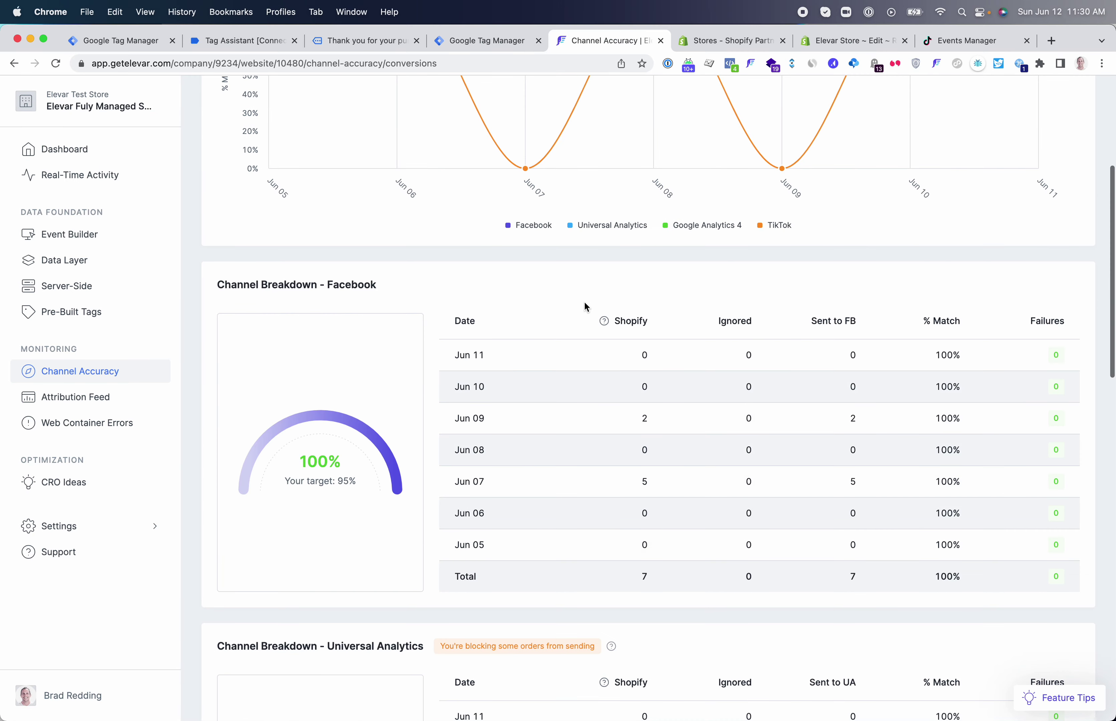
scroll(633, 358, down, 3)
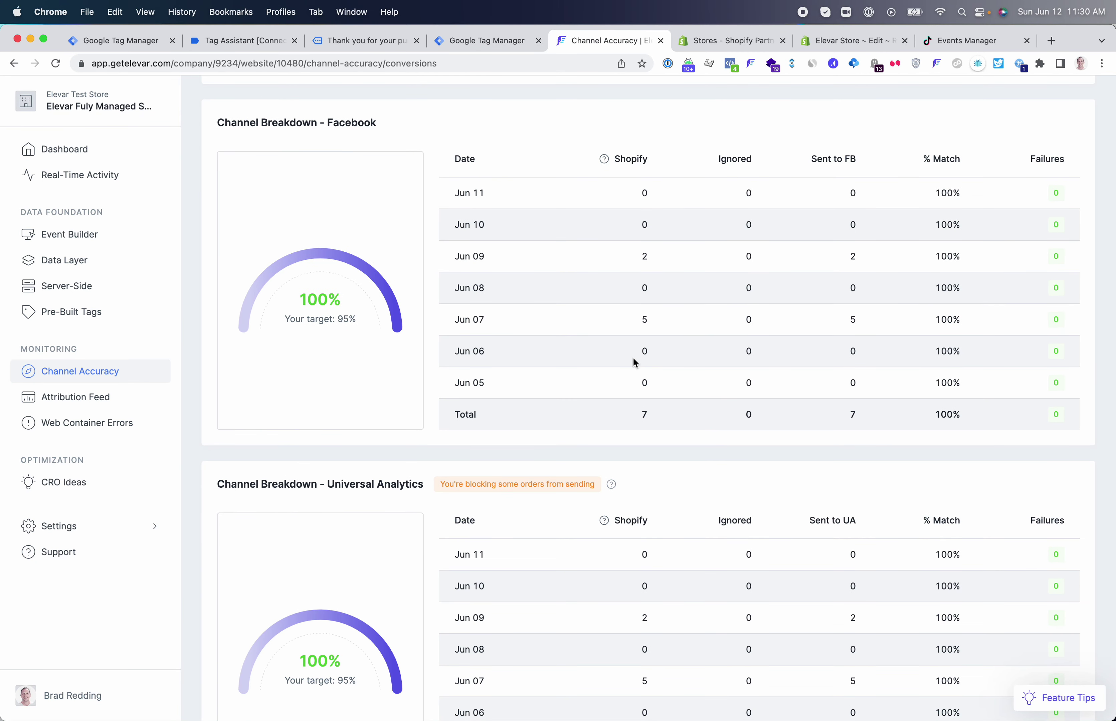